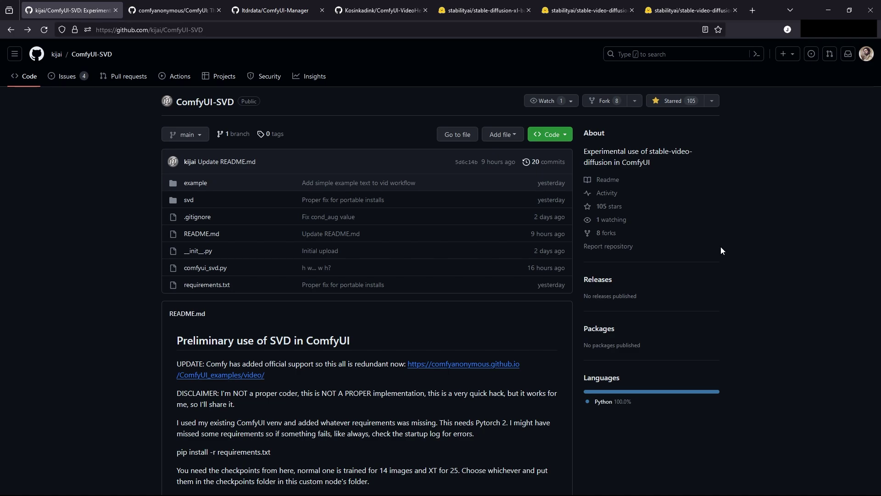
Download the Windows portable standalone build through the direct link in the Installing section of the comfyanonymous/ComfyUI GitHub readme.
key("alt+Tab")
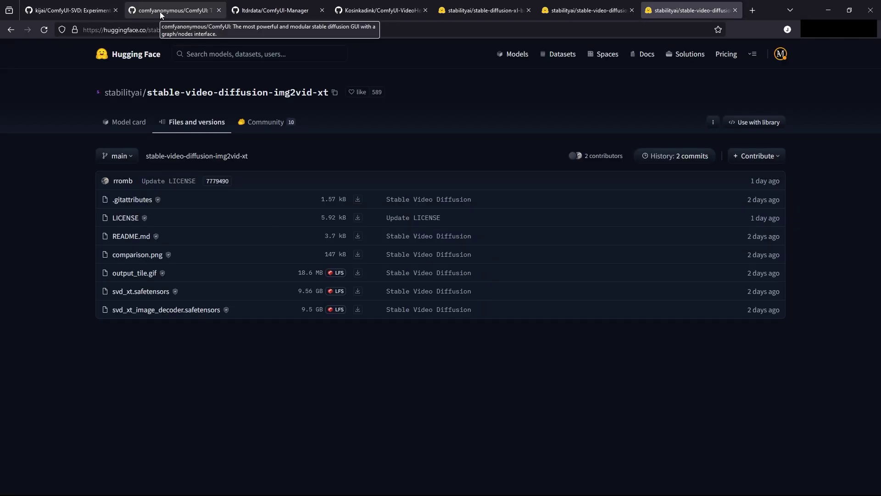
left_click(160, 12)
scroll(121, 235, "down", 10)
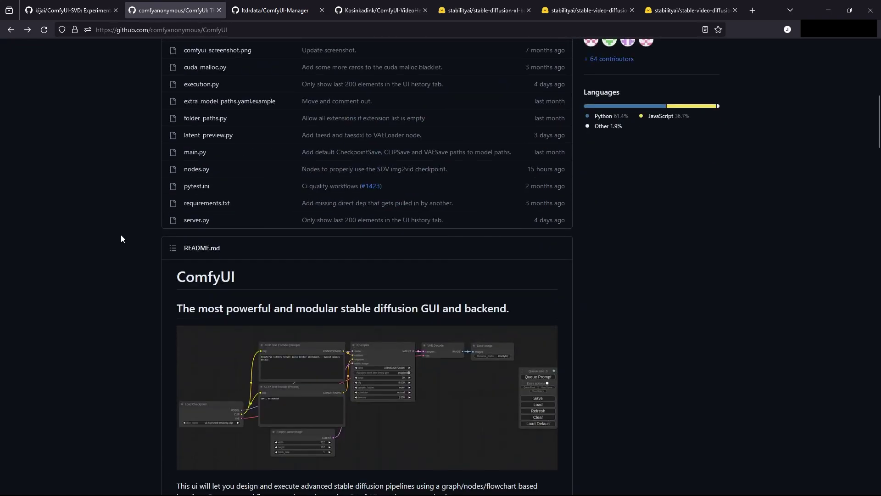
scroll(122, 235, "down", 15)
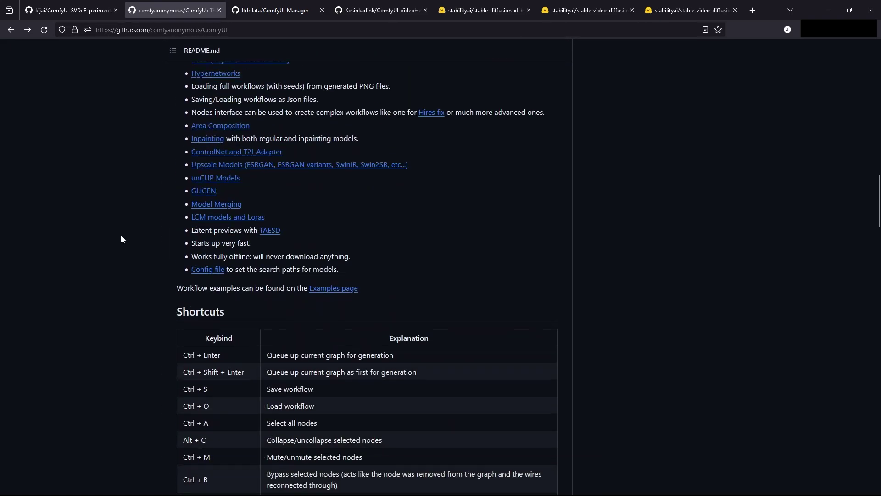
scroll(121, 238, "down", 8)
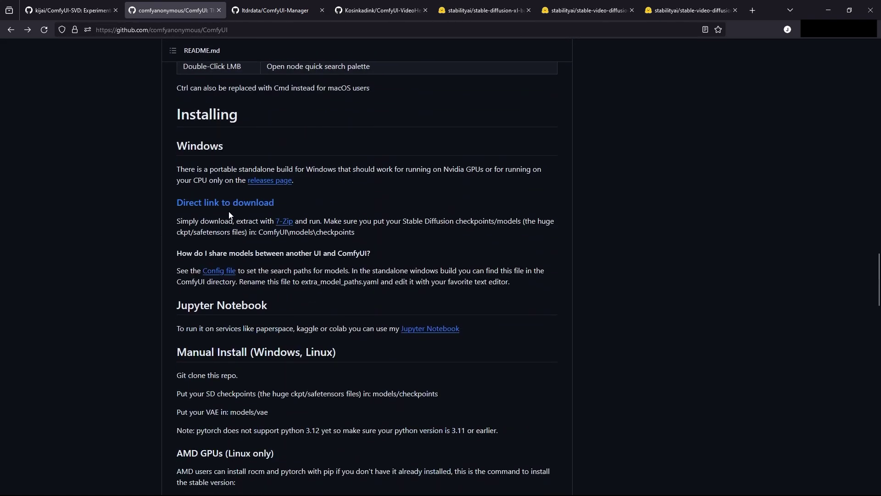
left_click(232, 205)
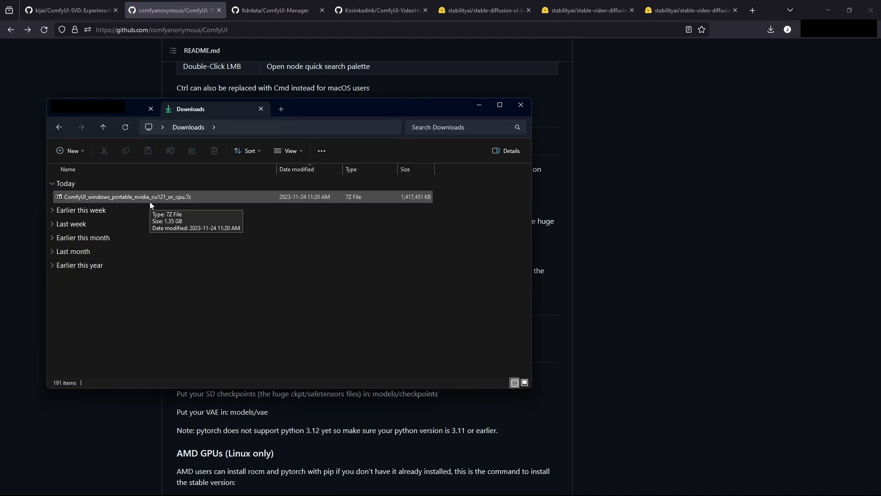
Extract the ComfyUI_windows_portable folder from the downloaded ComfyUI_windows_portable_nvidia_cu121_or_cpu.7z archive into the home folder.
double_click(149, 201)
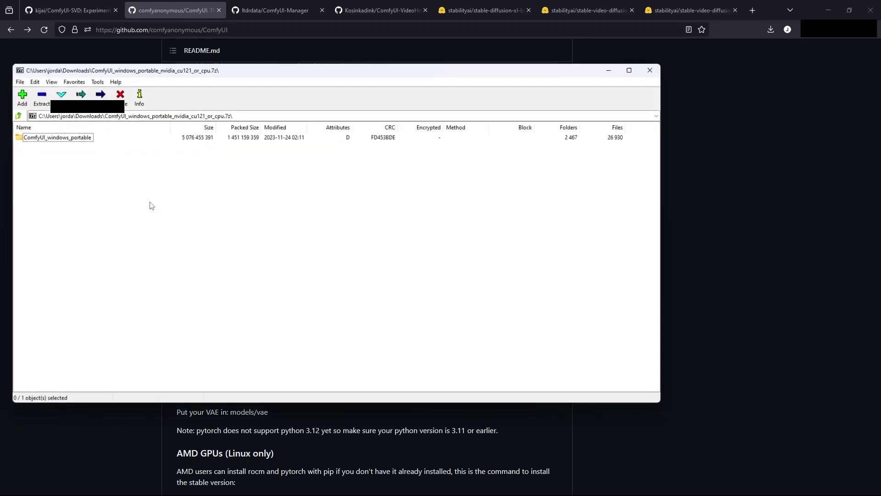
left_click_drag(302, 74, 513, 228)
left_click(103, 115)
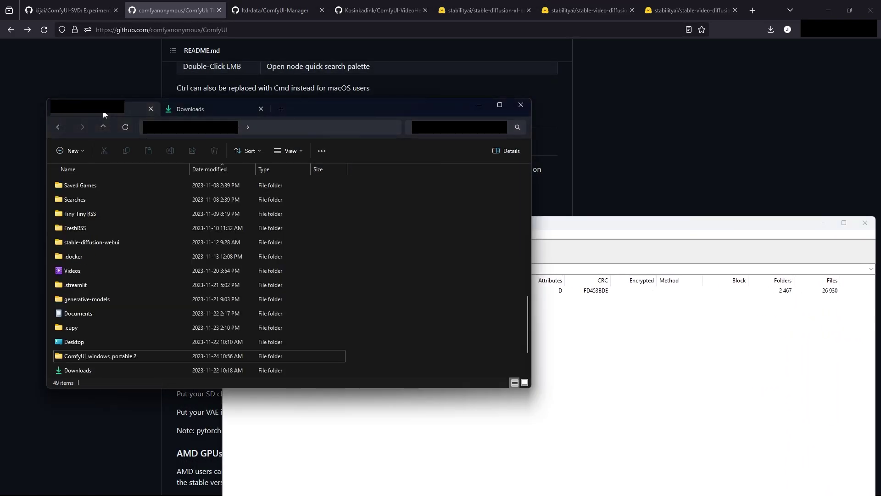
left_click(579, 370)
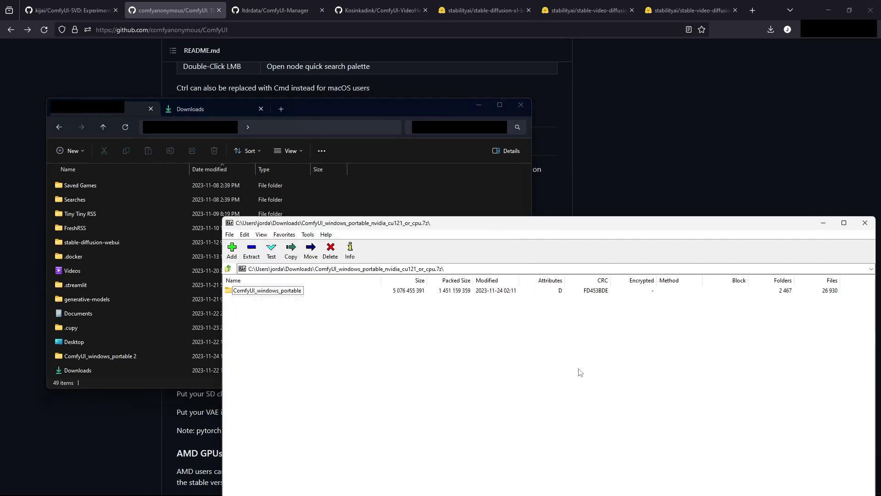
left_click_drag(274, 294, 467, 194)
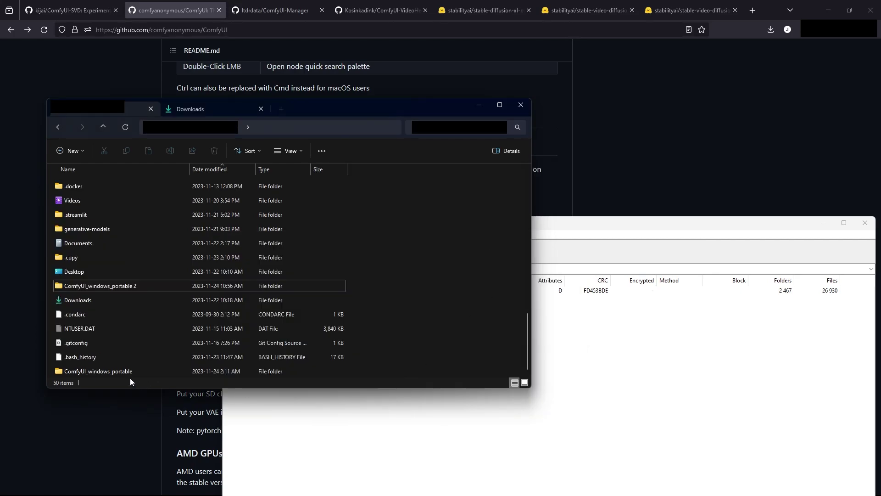
Open the ComfyUI\models\checkpoints folder inside the extracted ComfyUI_windows_portable folder.
double_click(117, 372)
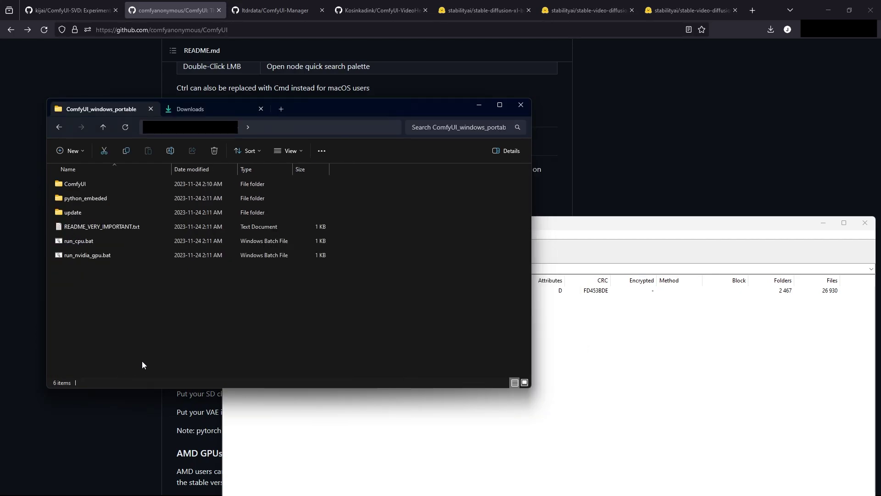
left_click(73, 186)
double_click(73, 185)
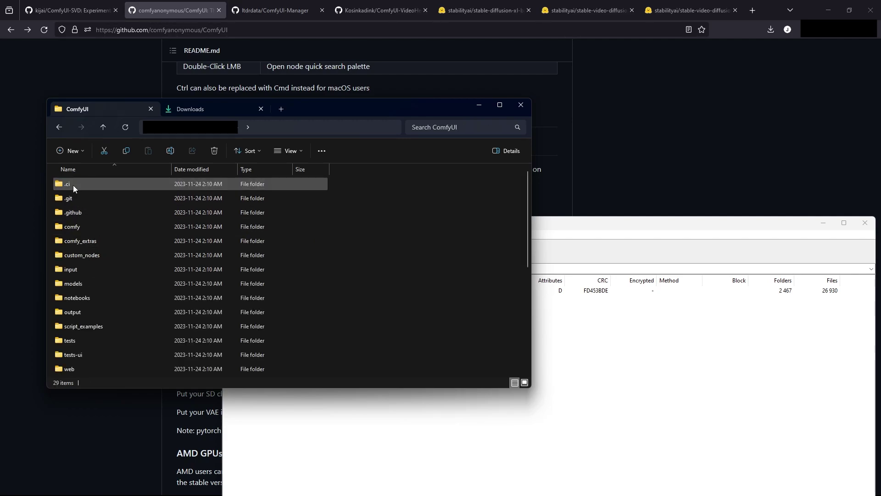
double_click(81, 283)
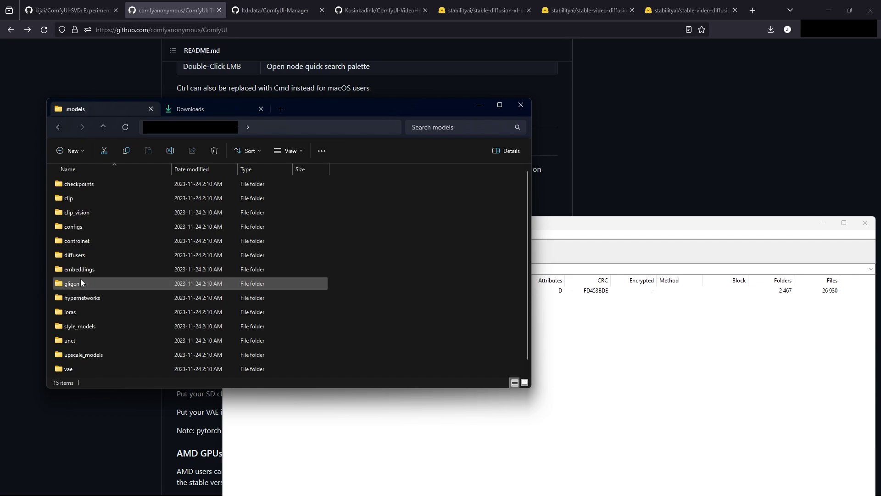
double_click(87, 186)
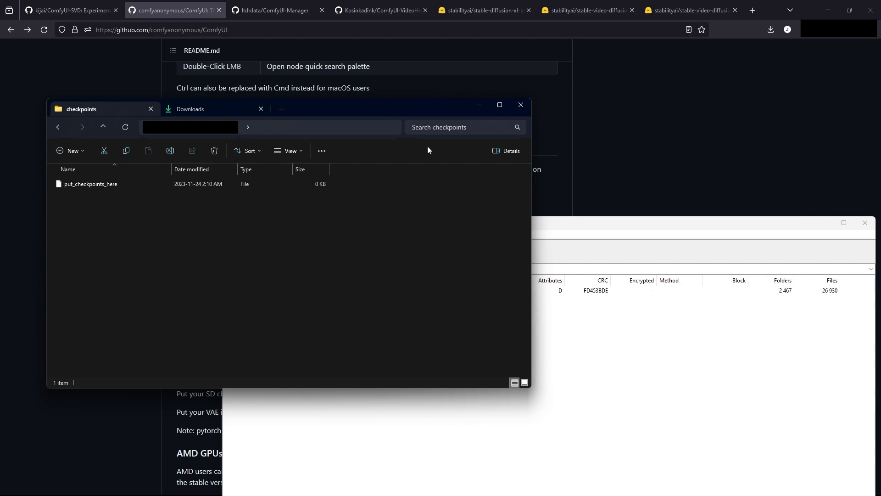
Review the downloadable model files on the Hugging Face pages for stable-diffusion-xl-base-1.0, stable-video-diffusion-img2vid and stable-video-diffusion-img2vid-xt.
left_click(483, 5)
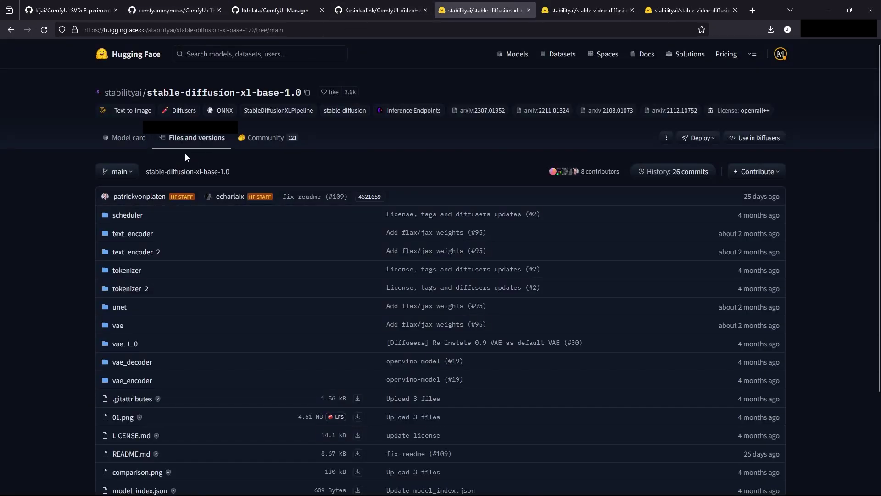
scroll(356, 482, "down", 3)
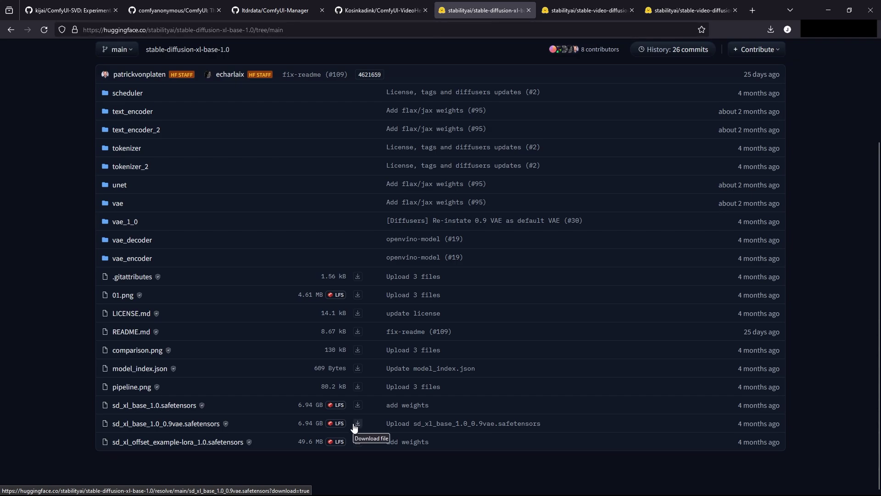
left_click(588, 11)
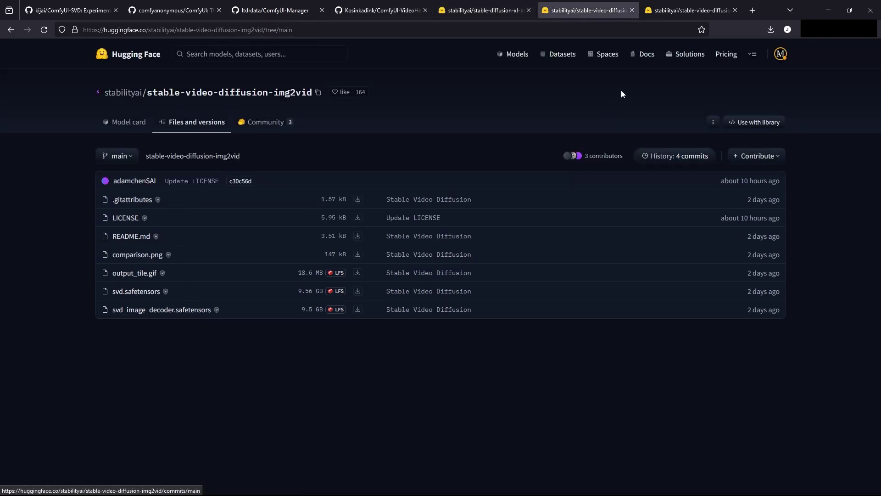
left_click(691, 10)
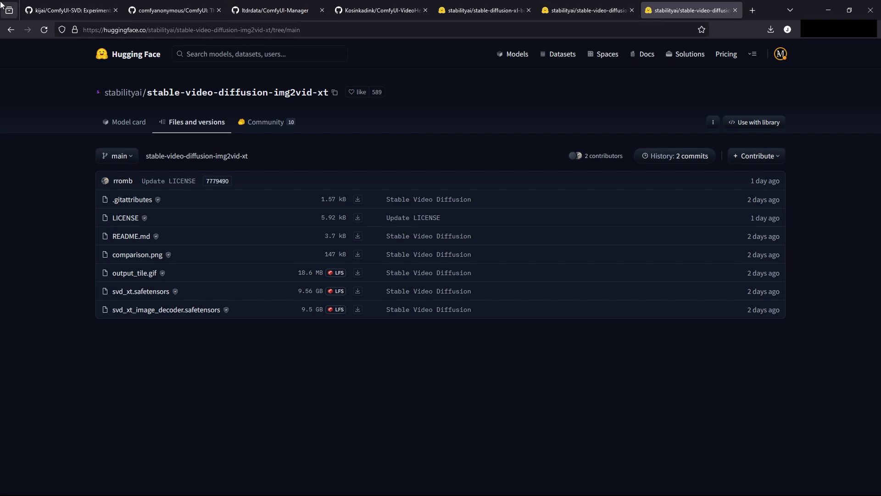
Open the official ComfyUI video examples page linked in the kijai/ComfyUI-SVD readme and look through its two workflows.
left_click(50, 5)
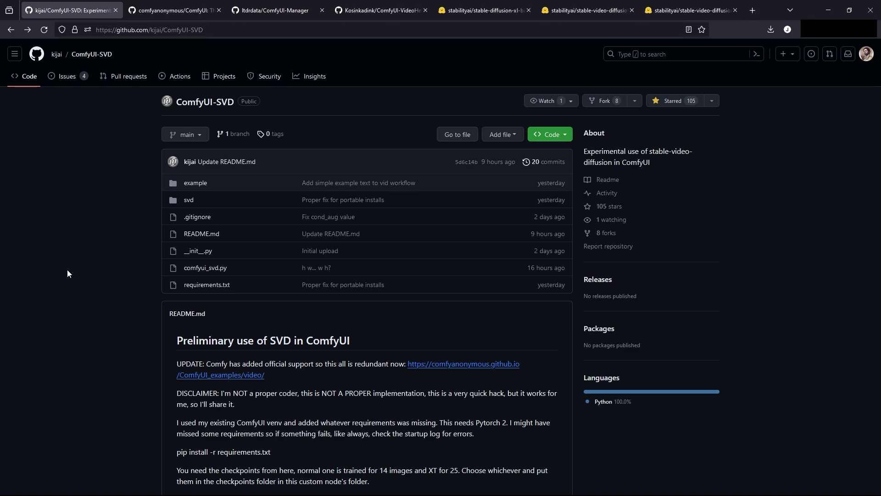
scroll(67, 271, "down", 6)
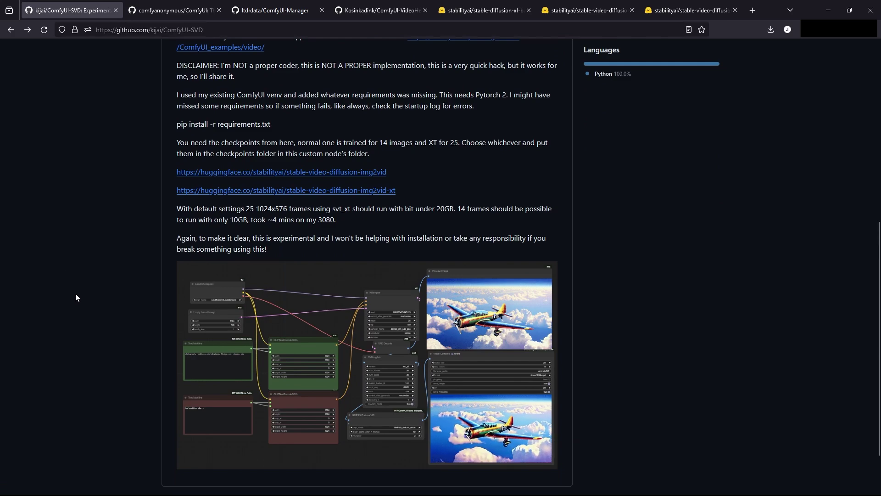
scroll(75, 303, "up", 5)
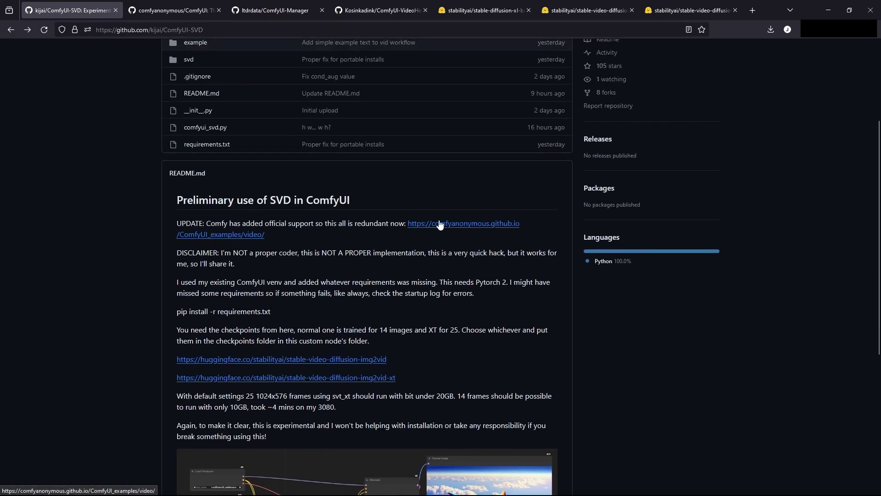
scroll(413, 220, "up", 3)
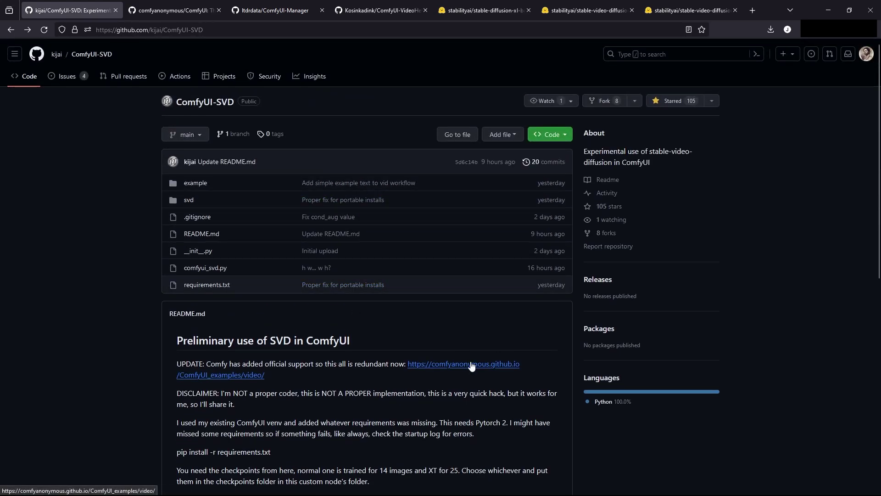
left_click(441, 365)
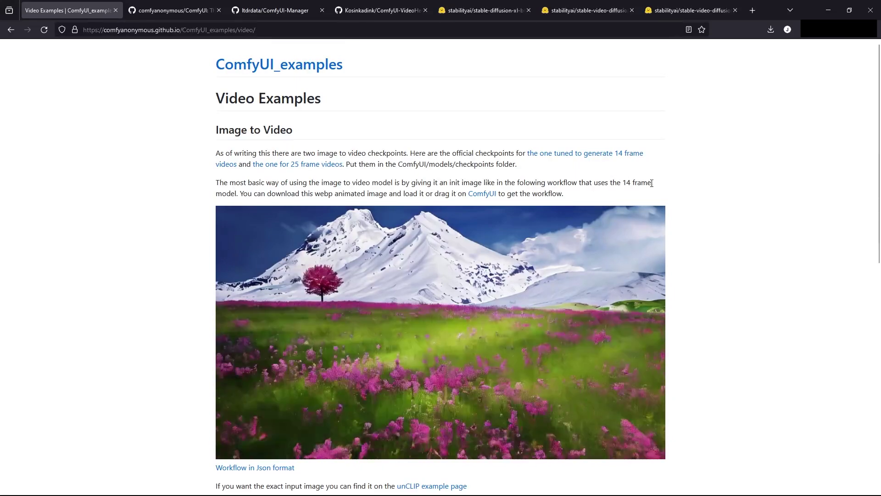
scroll(687, 185, "down", 9)
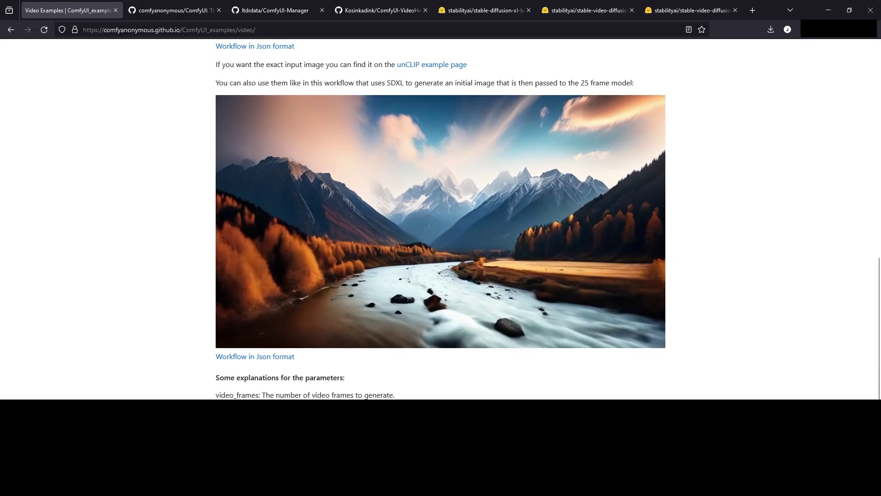
Paste svd.safetensors, svd_xt.safetensors and sd_xl_base_1.0_0.9vae.safetensors into the checkpoints folder.
key("alt+Tab")
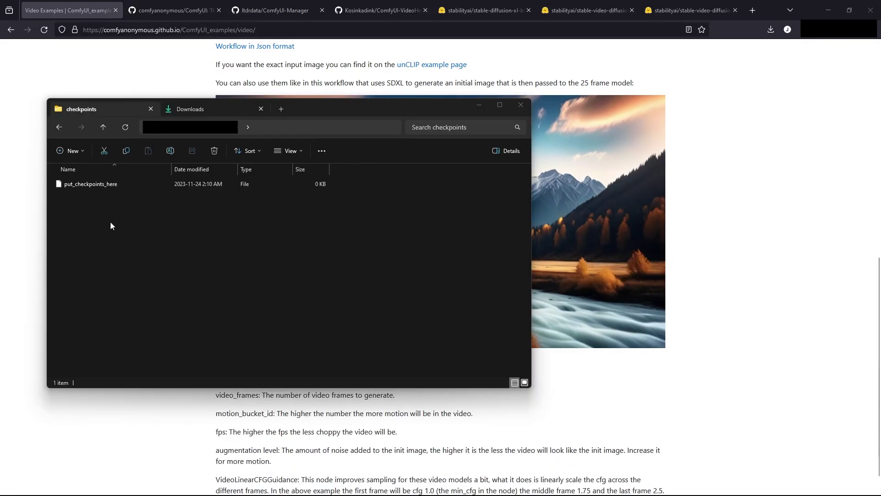
key("ctrl+v")
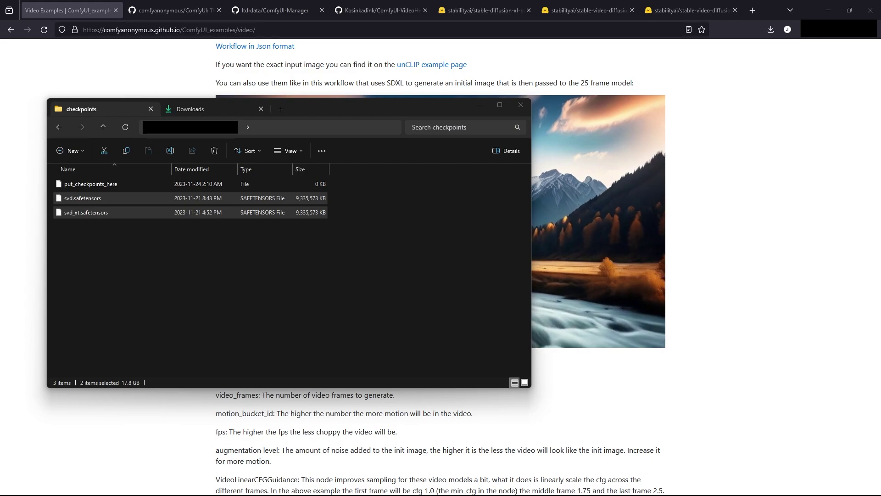
left_click(309, 305)
key("ctrl+v")
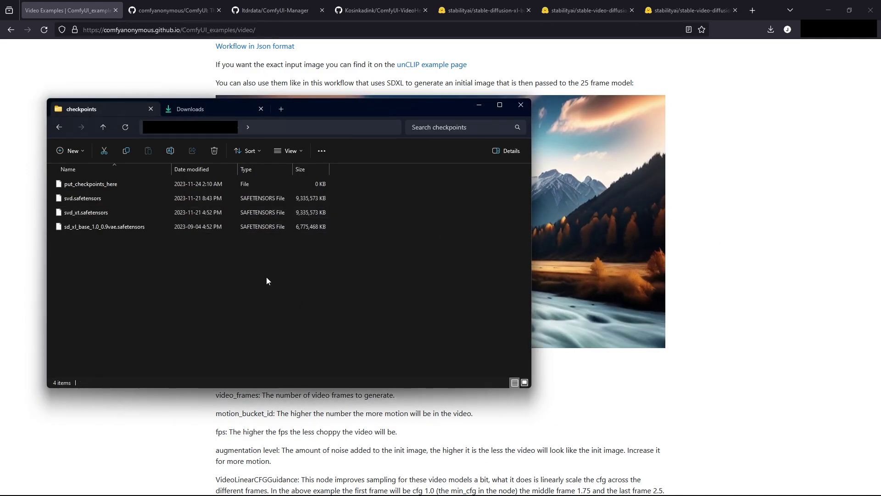
Save the JSON workflow of the 14-frame image-to-video example to Downloads as workflow_image_to_video.json.
left_click(647, 367)
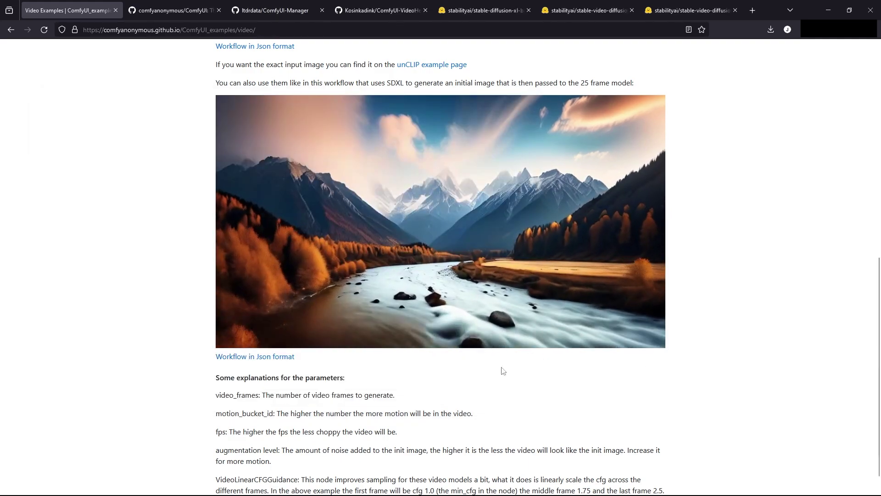
scroll(311, 252, "up", 4)
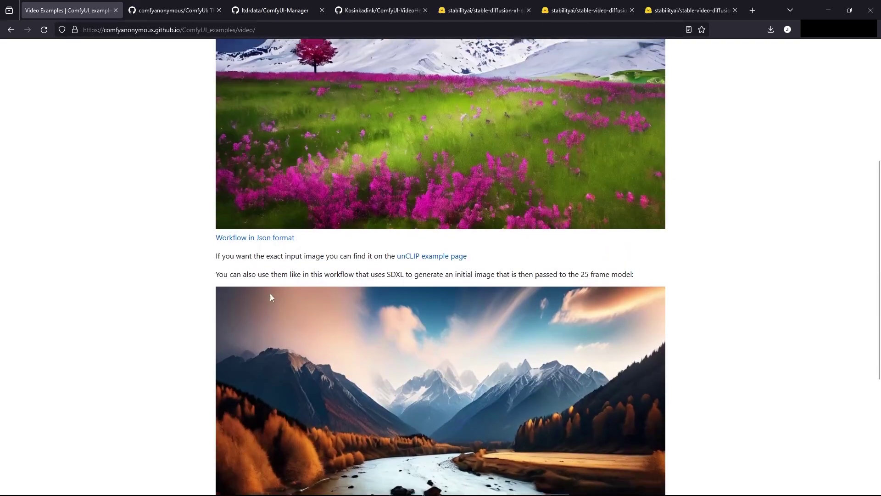
scroll(270, 297, "up", 2)
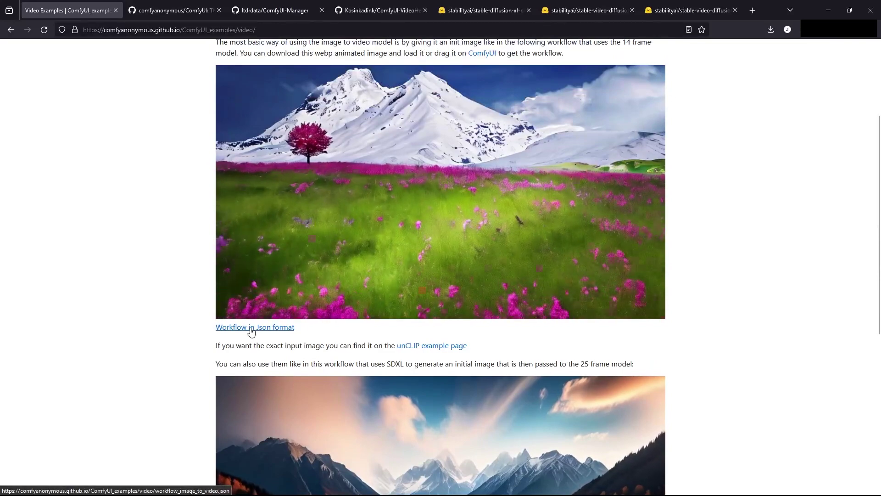
right_click(251, 330)
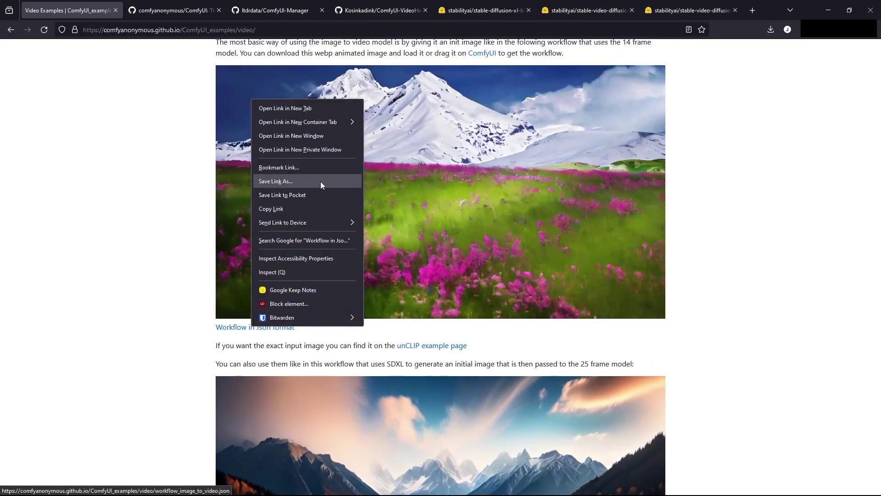
left_click(321, 182)
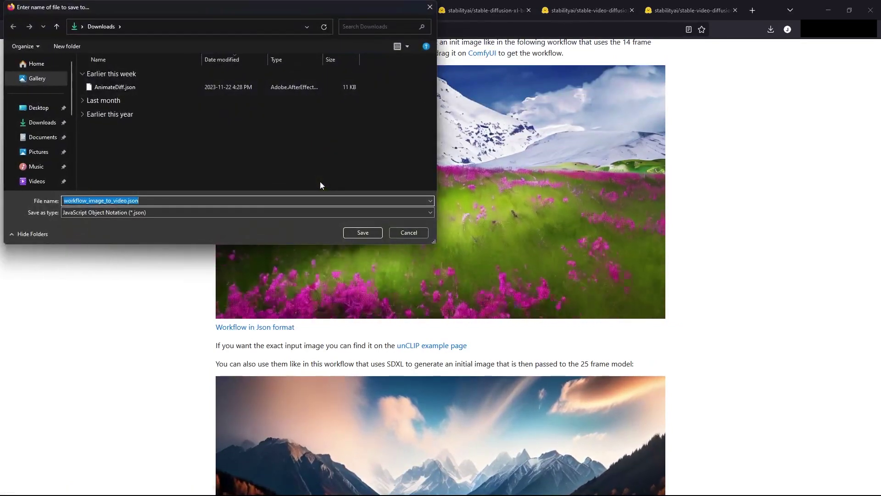
left_click(361, 233)
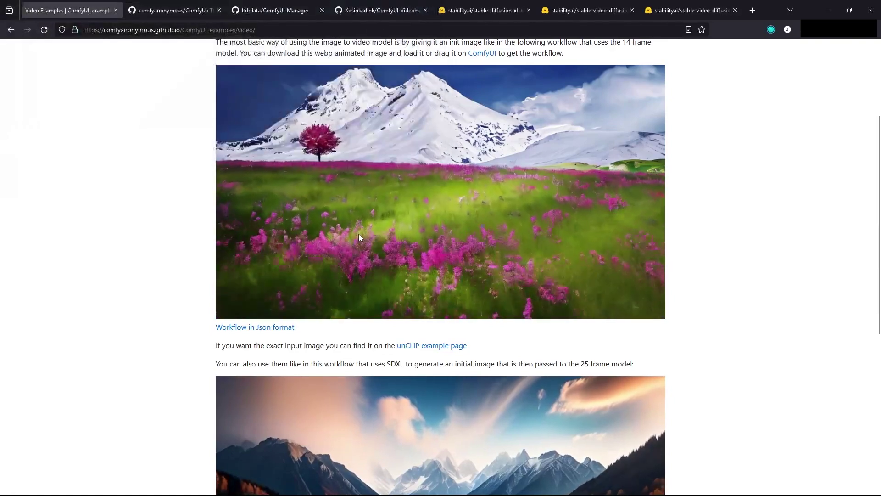
Save the JSON workflow of the SDXL 25-frame example to Downloads as workflow_txt_to_img_to_video.json.
scroll(264, 292, "down", 7)
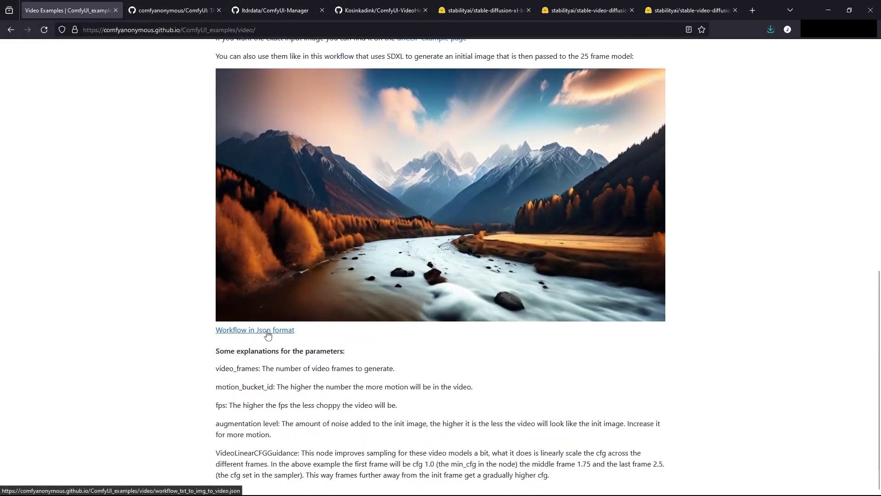
right_click(268, 334)
left_click(329, 183)
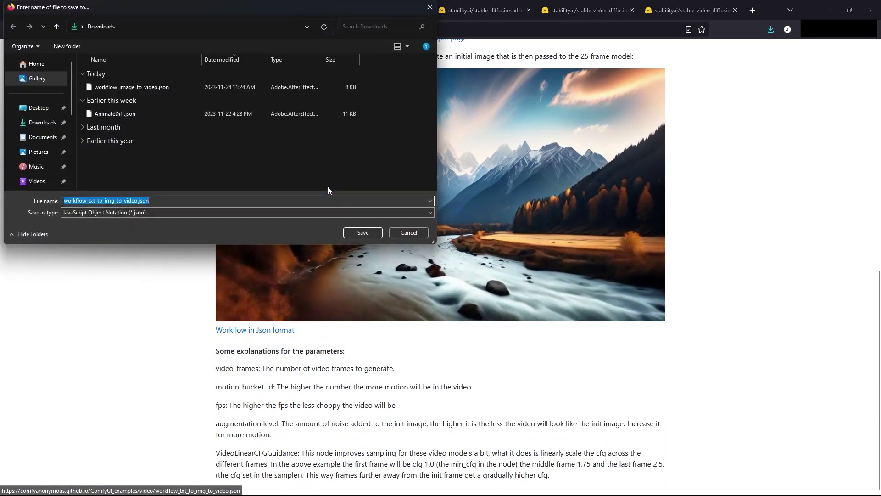
left_click(348, 230)
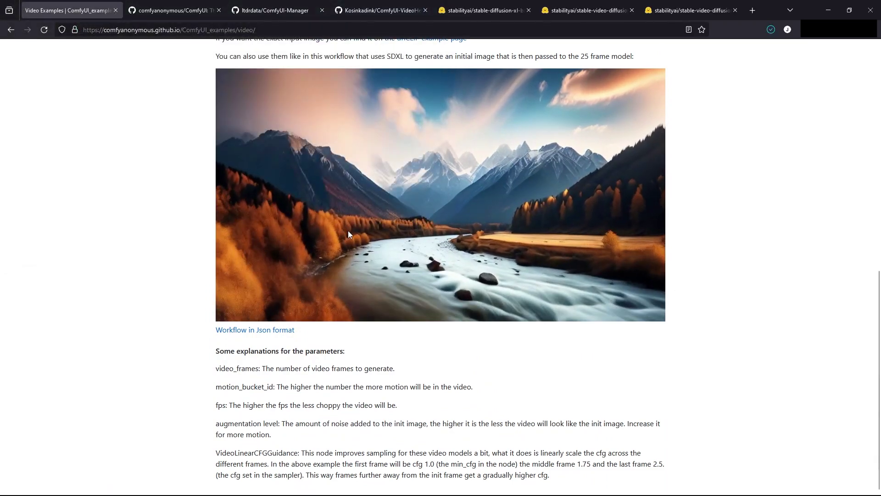
Switch to File Explorer and launch ComfyUI by running run_nvidia_gpu.bat from the ComfyUI_windows_portable folder.
key("alt+Tab")
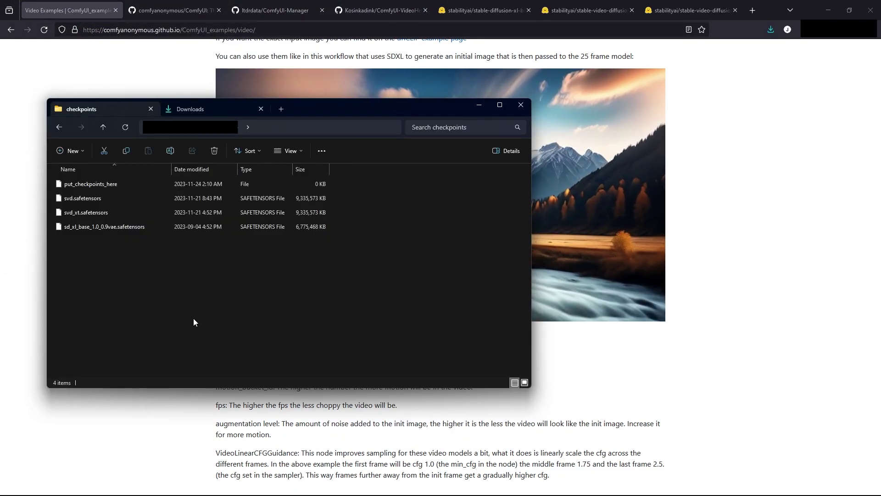
key("alt+Up")
key("alt+Up")
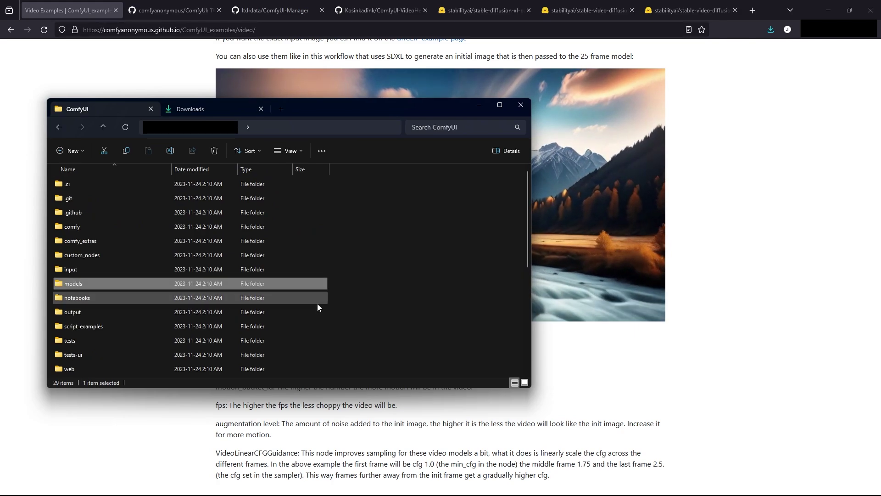
key("alt+Up")
left_click(84, 259)
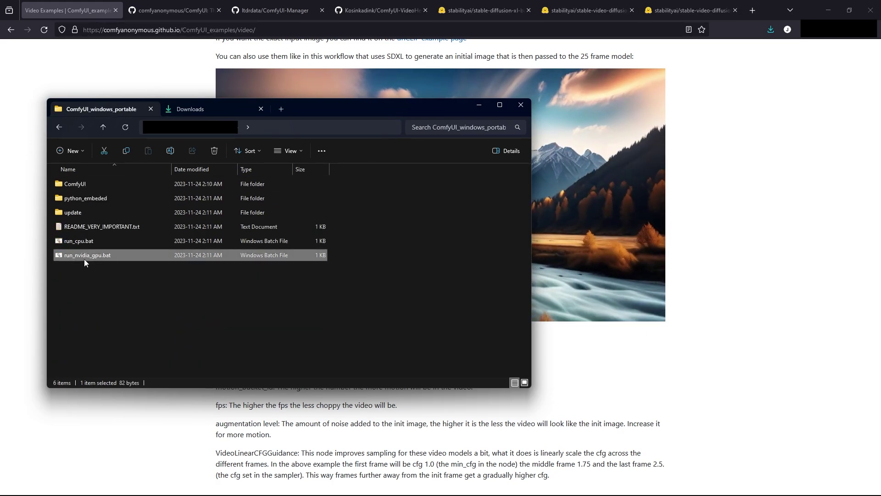
double_click(88, 259)
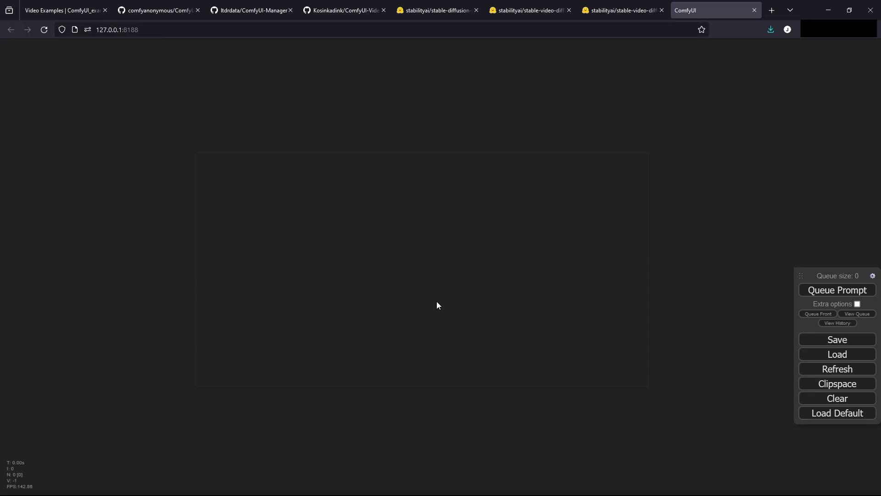
Load the workflow_txt_to_img_to_video.json workflow from the Downloads folder.
left_click(815, 362)
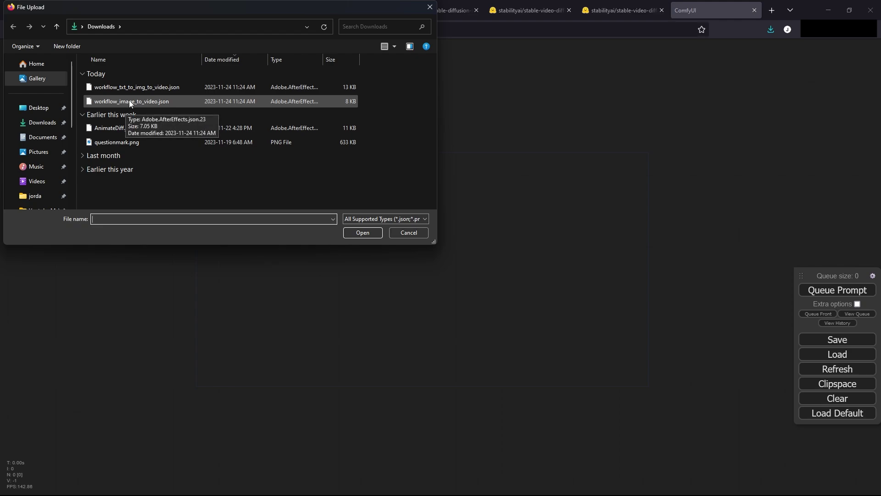
double_click(139, 88)
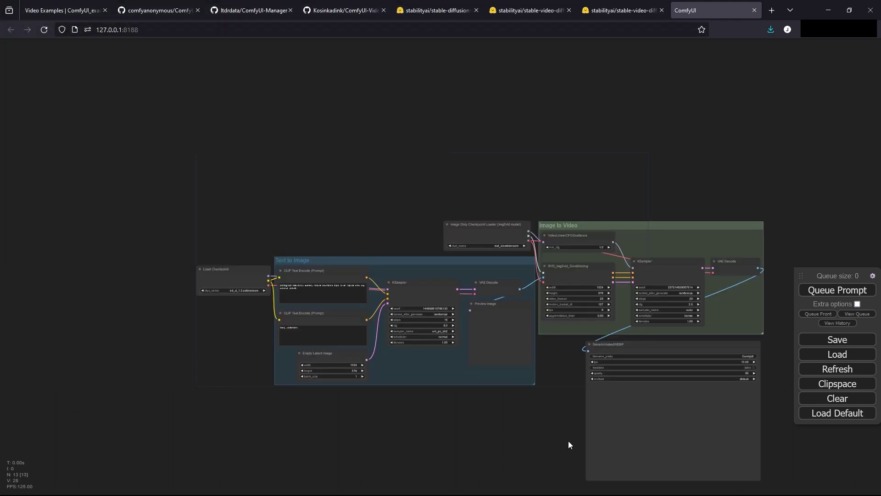
left_click_drag(568, 444, 481, 411)
scroll(364, 400, "up", 1)
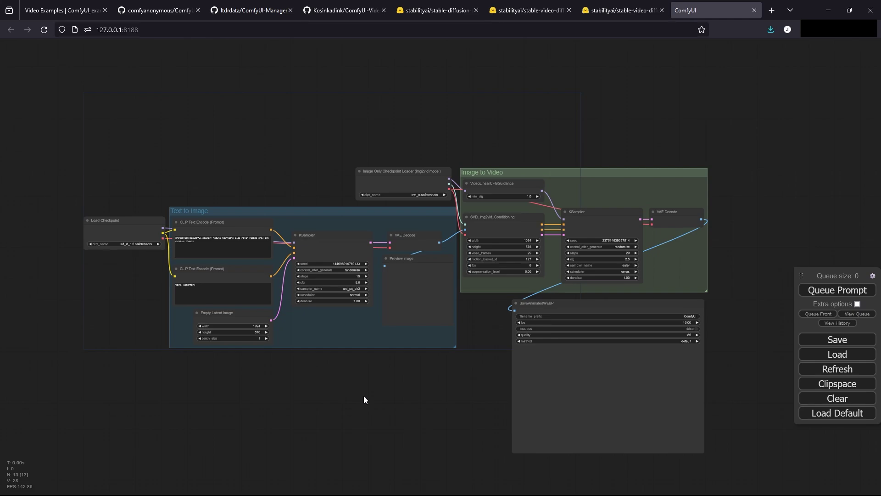
Set the Load Checkpoint node to sd_xl_base_1.0_0.9vae.safetensors and the Image Only Checkpoint Loader to svd_xt.safetensors.
scroll(59, 299, "up", 3)
scroll(146, 229, "up", 6)
left_click(182, 202)
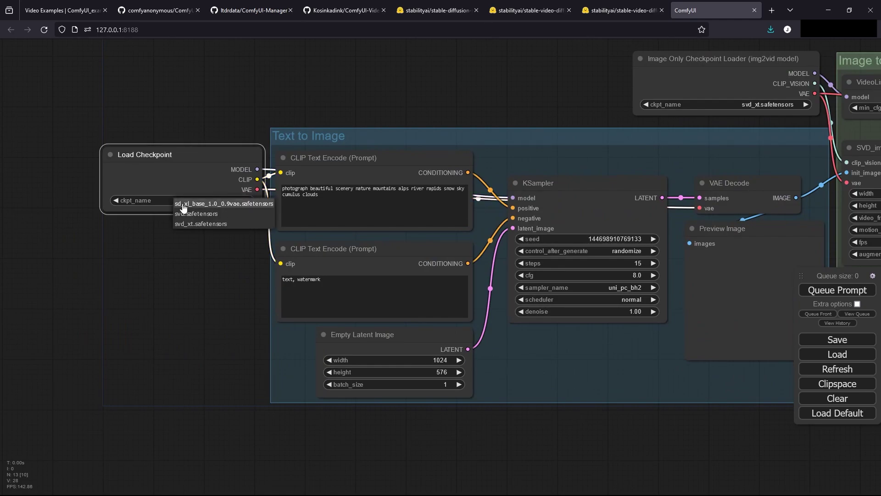
left_click(227, 205)
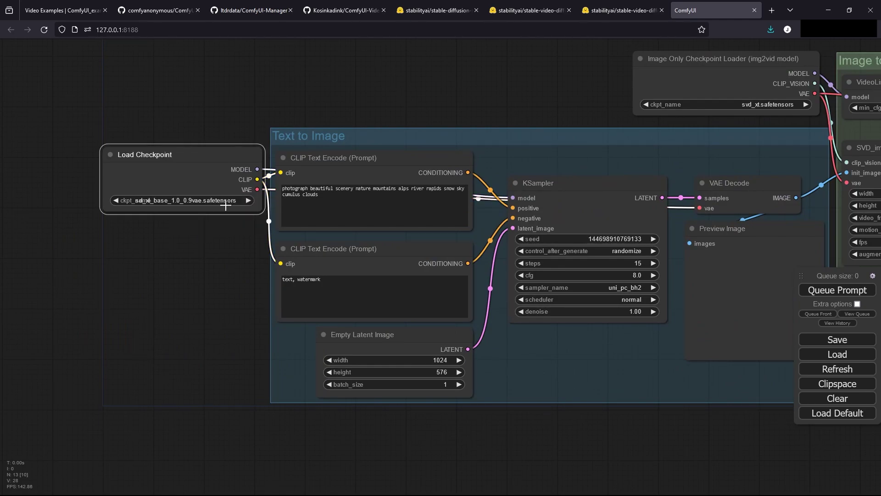
left_click(207, 263)
left_click_drag(570, 129, 134, 240)
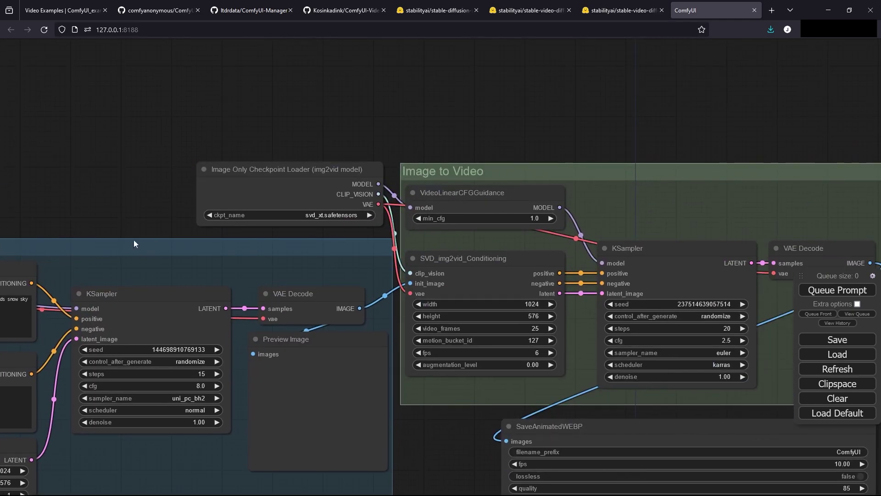
left_click(315, 216)
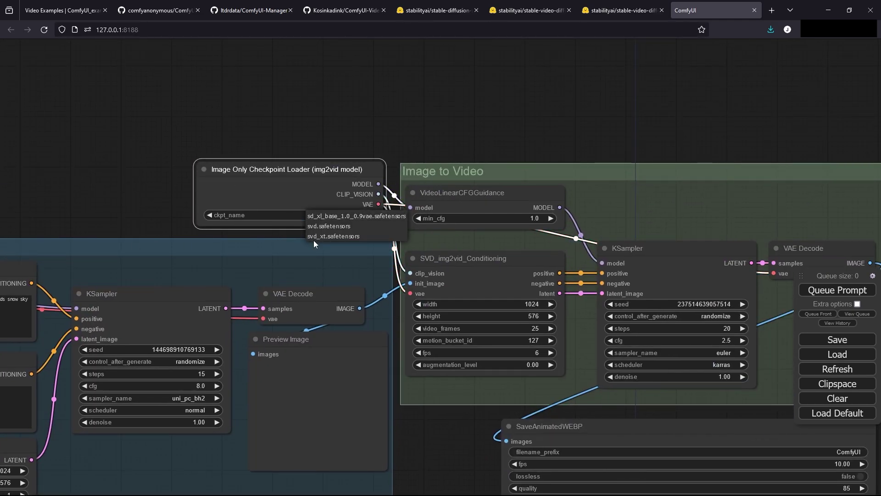
left_click(321, 237)
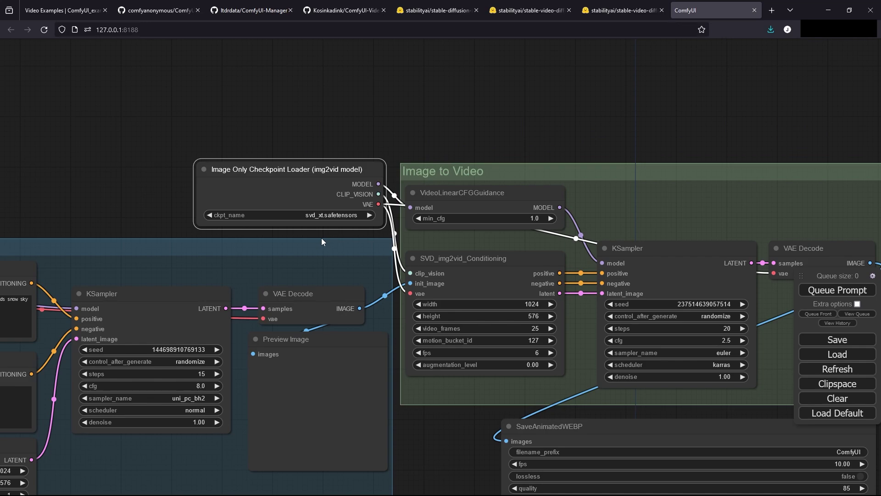
Queue the prompt to generate the mountain river image and video, and look over the result.
scroll(371, 270, "down", 8)
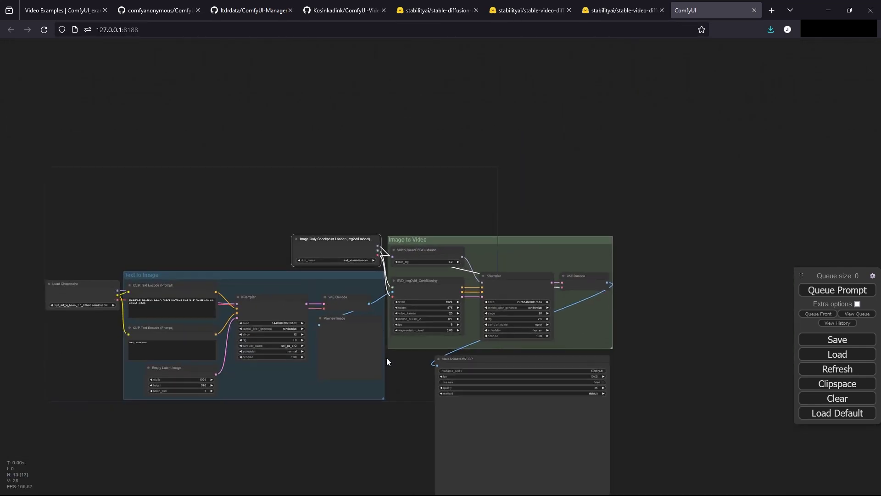
left_click(836, 293)
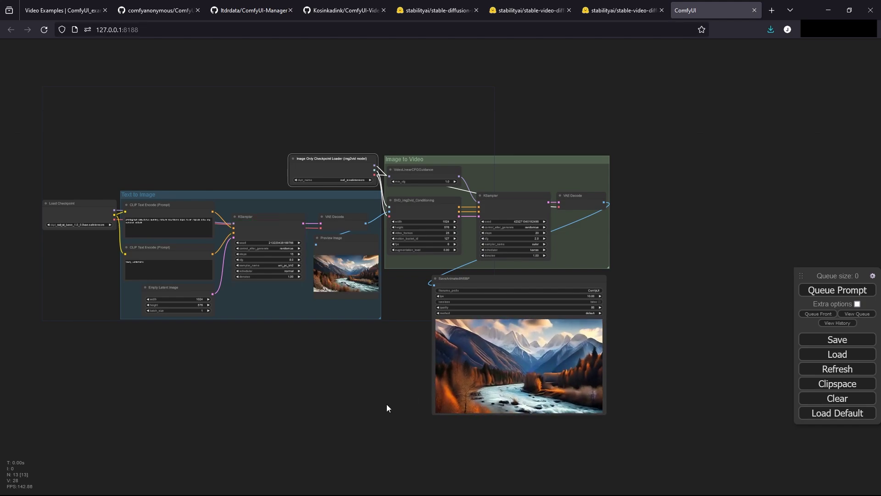
scroll(387, 404, "up", 3)
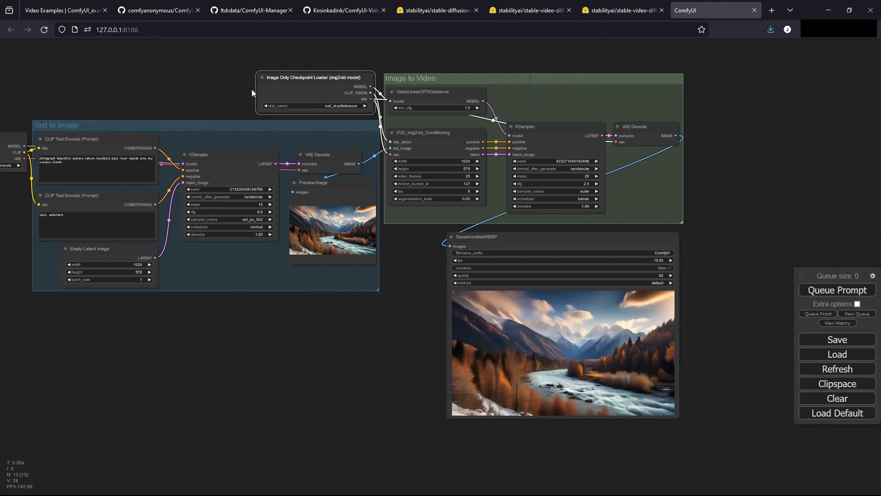
scroll(496, 325, "up", 3)
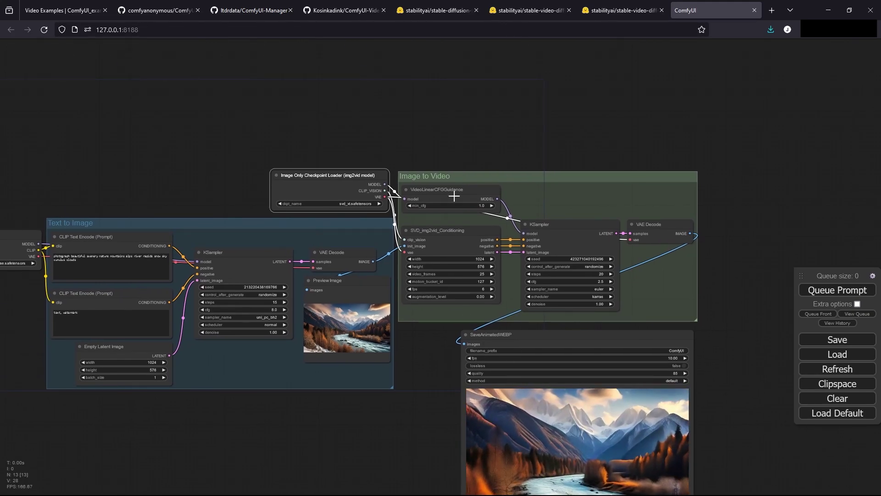
Add a Load Image node above the Text to Image group, moving the Image Only Checkpoint Loader up to make room.
left_click_drag(360, 175, 351, 90)
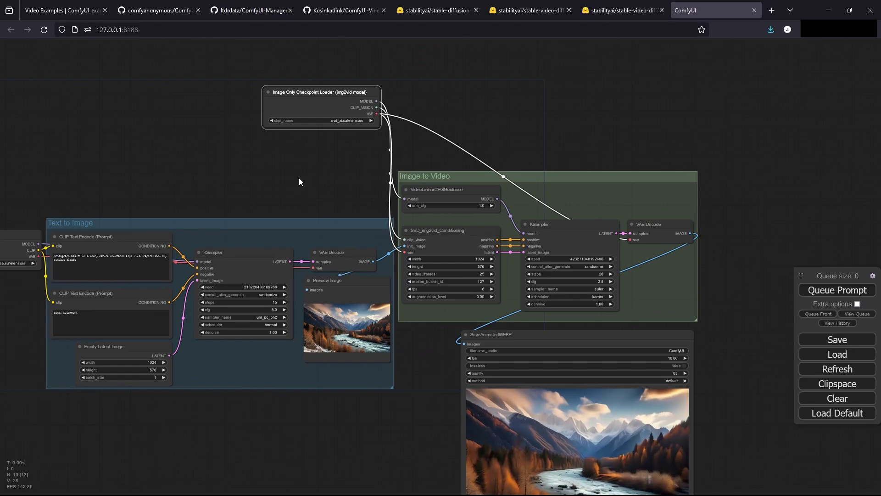
double_click(306, 163)
type("load")
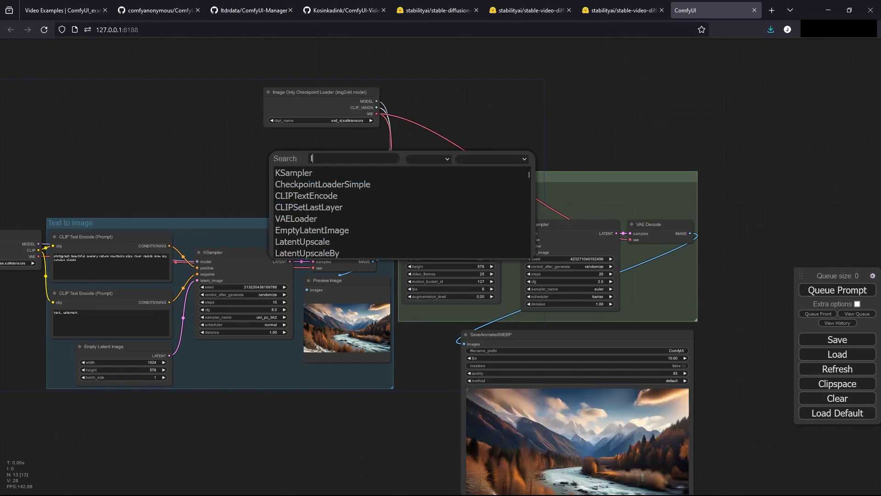
key("Down")
key("Down")
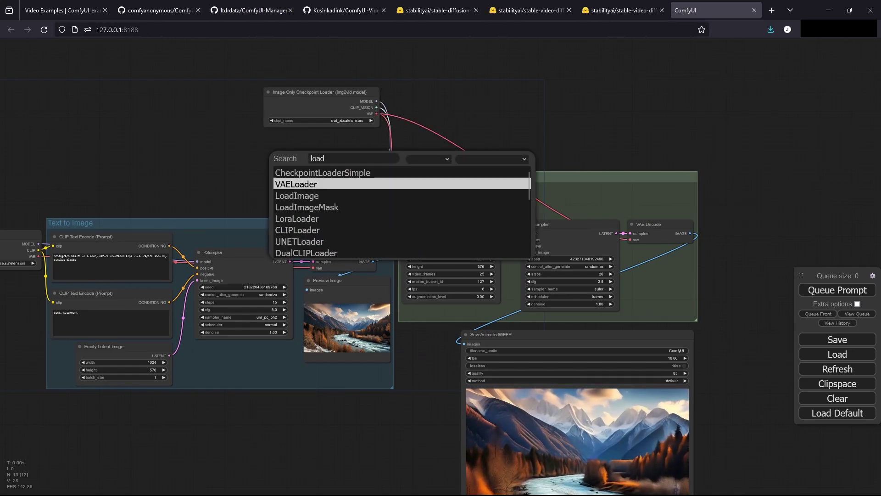
key("Return")
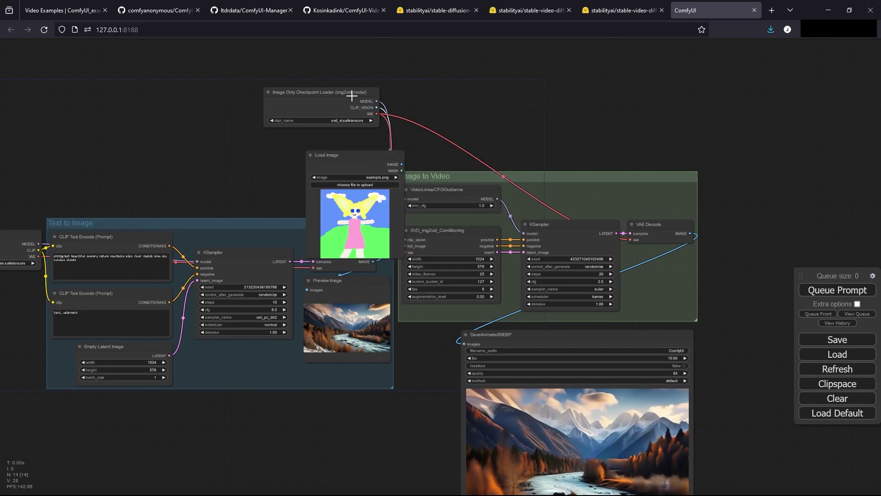
left_click_drag(352, 95, 356, 47)
left_click_drag(395, 155, 331, 104)
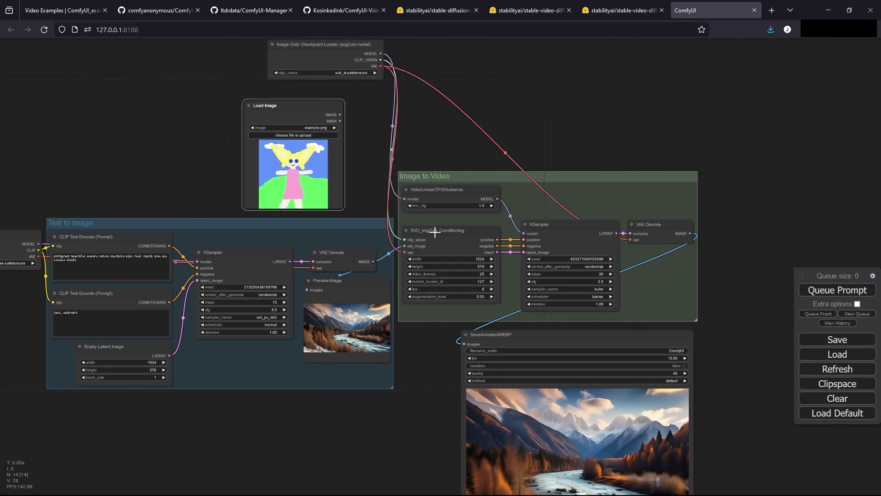
Disconnect the VAE Decode image from init_image on SVD_img2vid_Conditioning and connect the Load Image node's IMAGE output instead.
left_click_drag(404, 247, 372, 227)
left_click(357, 182)
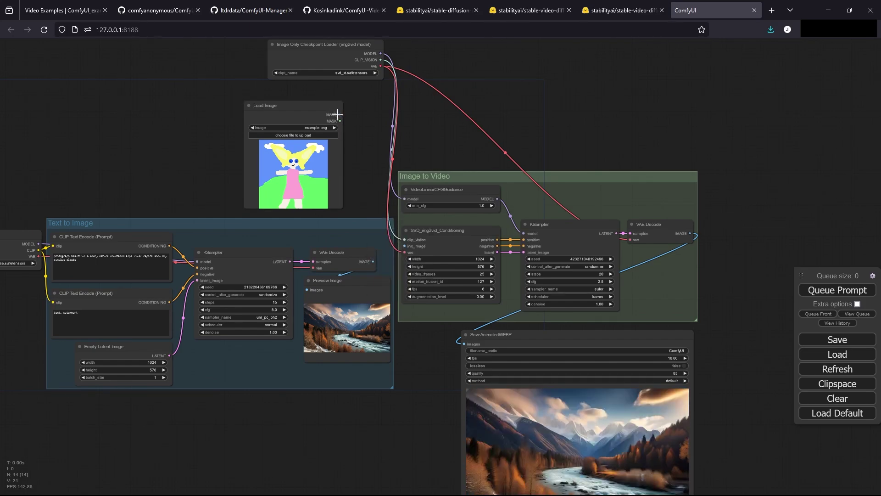
left_click_drag(338, 114, 404, 245)
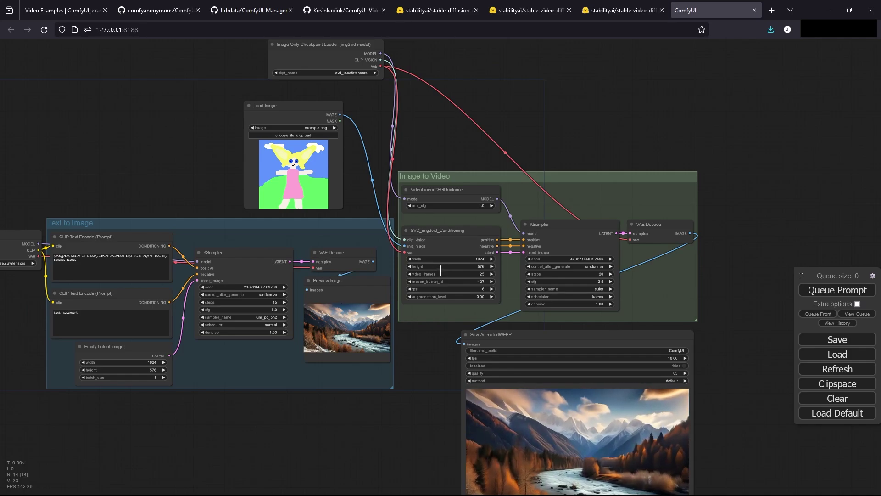
Upload Bulky576x1024.png from the Desktop into the Load Image node.
scroll(441, 270, "up", 3)
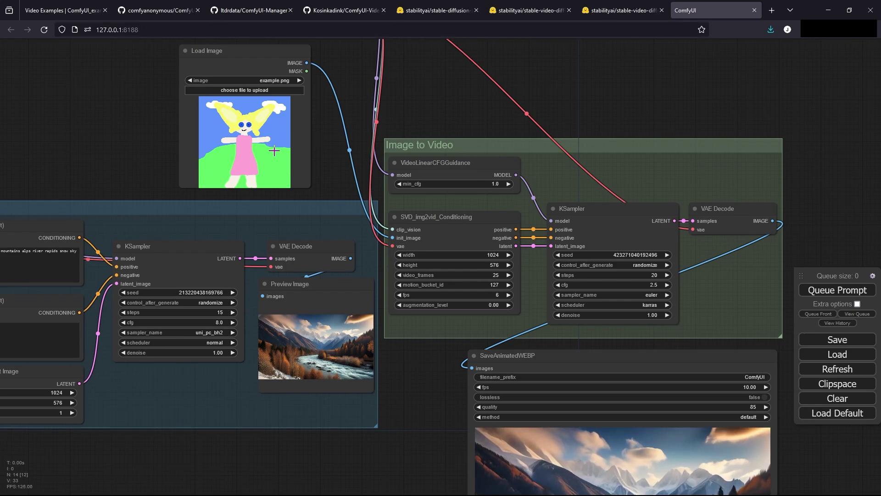
left_click_drag(321, 151, 378, 242)
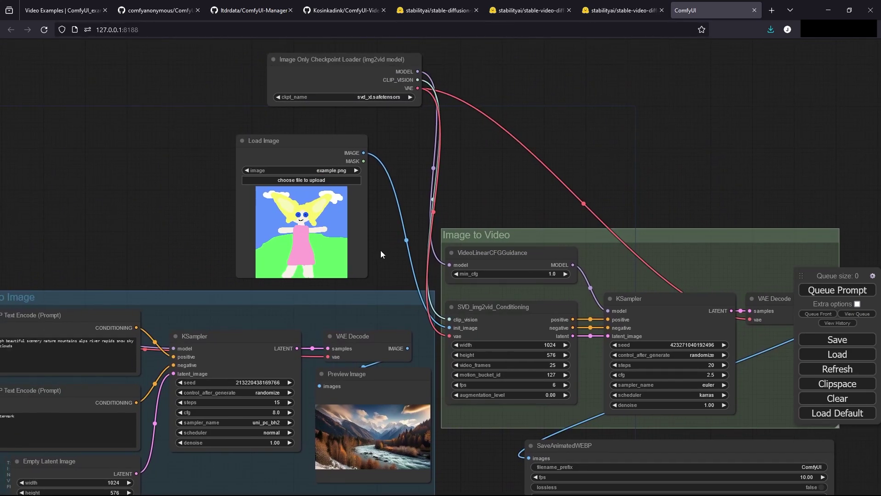
left_click(327, 180)
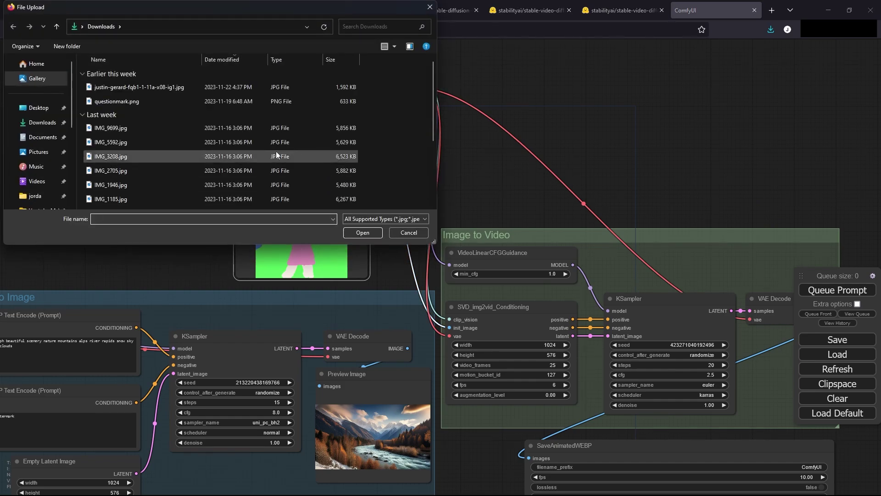
left_click(33, 109)
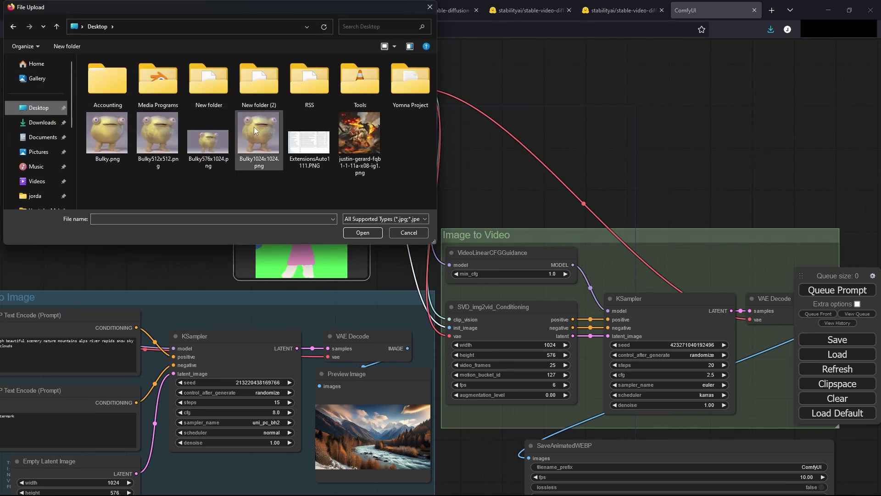
left_click(254, 127)
double_click(195, 166)
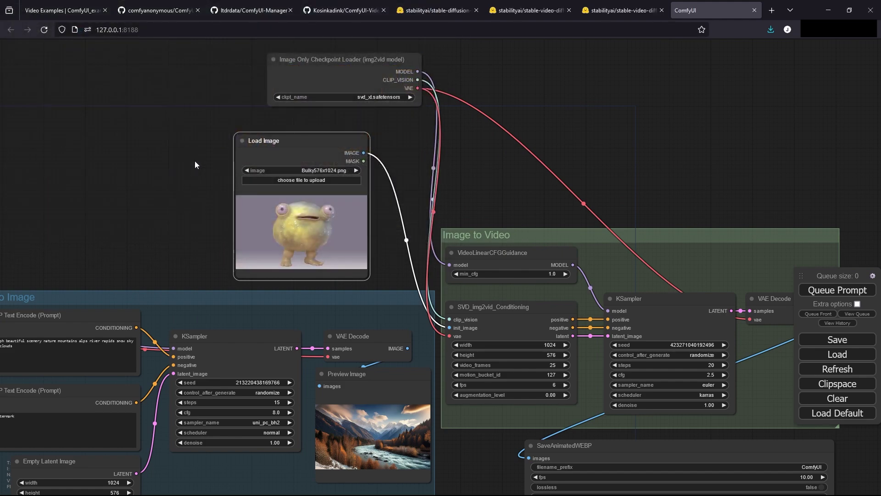
Set motion_bucket_id to 300 in the SVD_img2vid_Conditioning node and generate the video from the uploaded image.
scroll(422, 252, "down", 3)
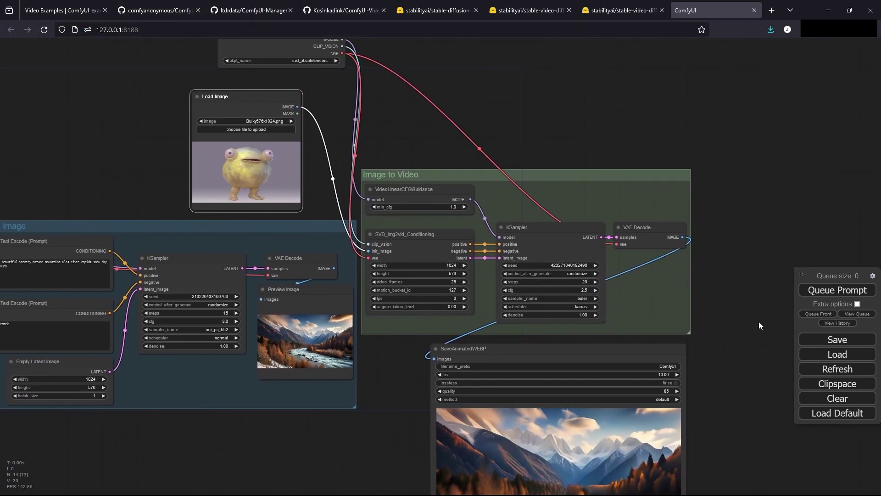
scroll(401, 349, "up", 1)
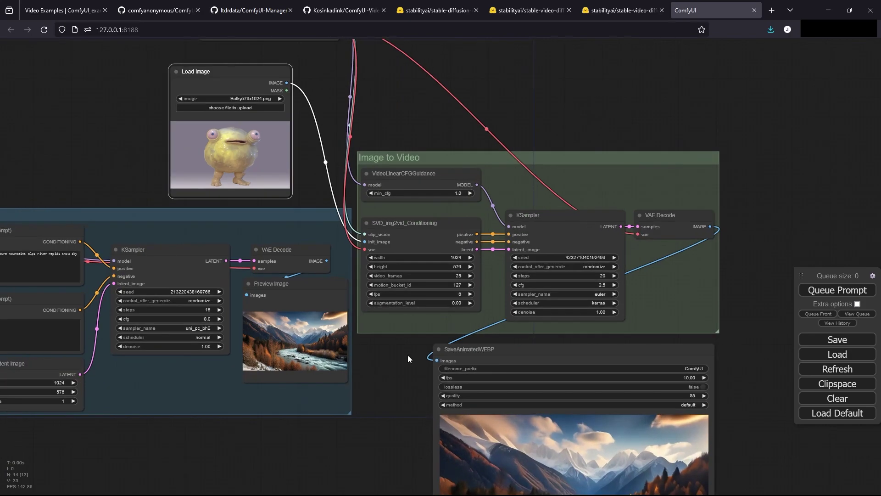
left_click_drag(408, 354, 384, 296)
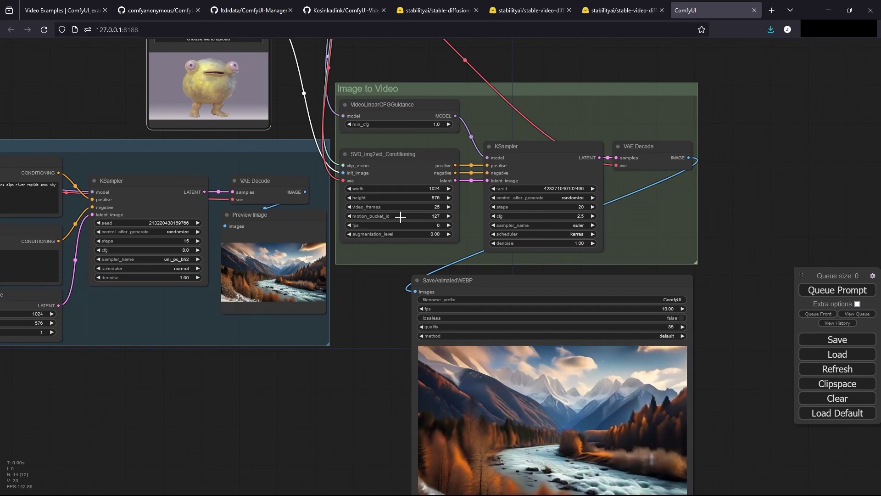
left_click(434, 218)
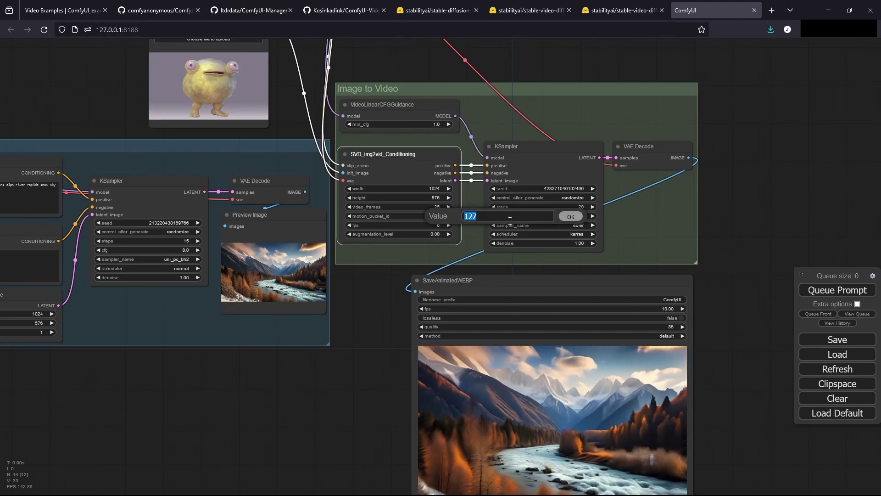
type("300")
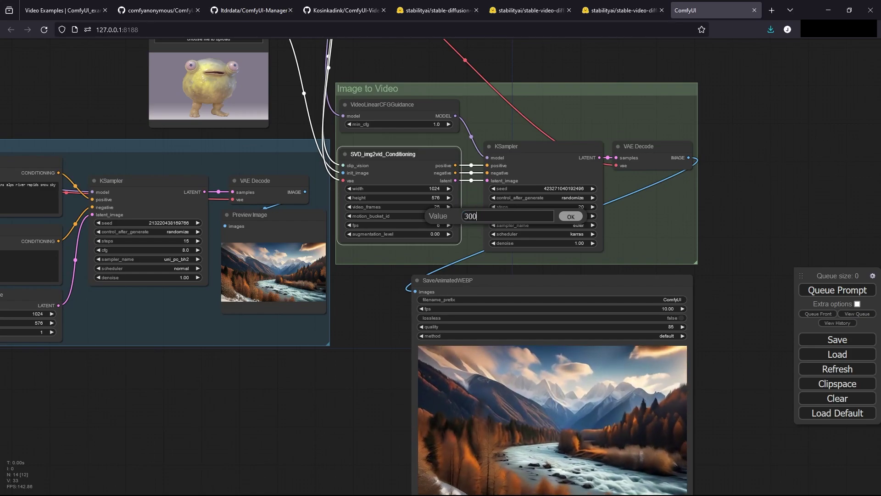
left_click(566, 219)
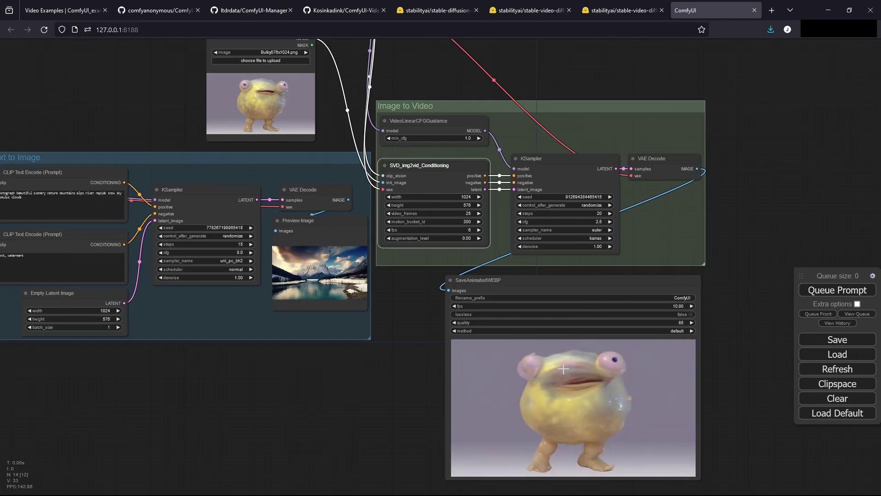
left_click_drag(384, 401, 352, 312)
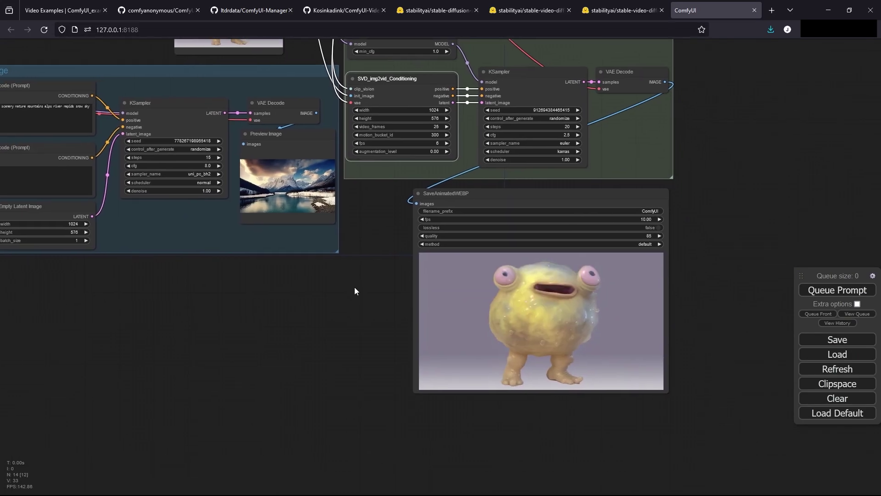
scroll(427, 301, "down", 1)
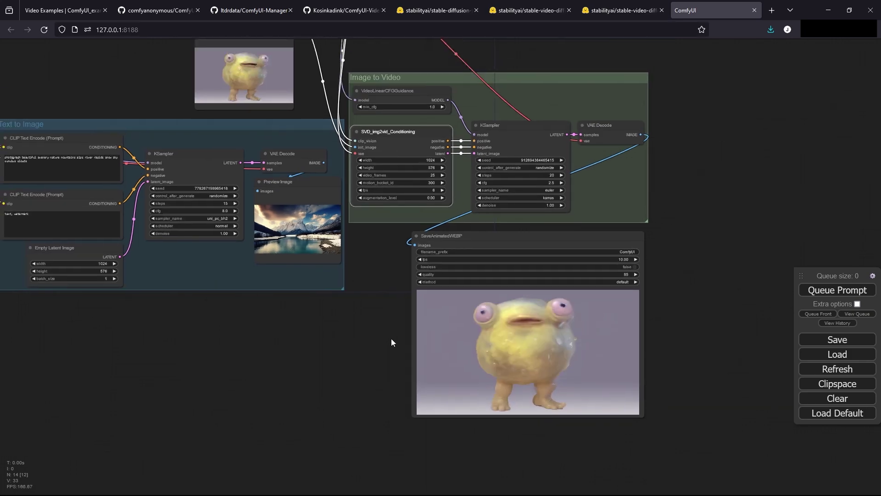
left_click_drag(391, 338, 400, 365)
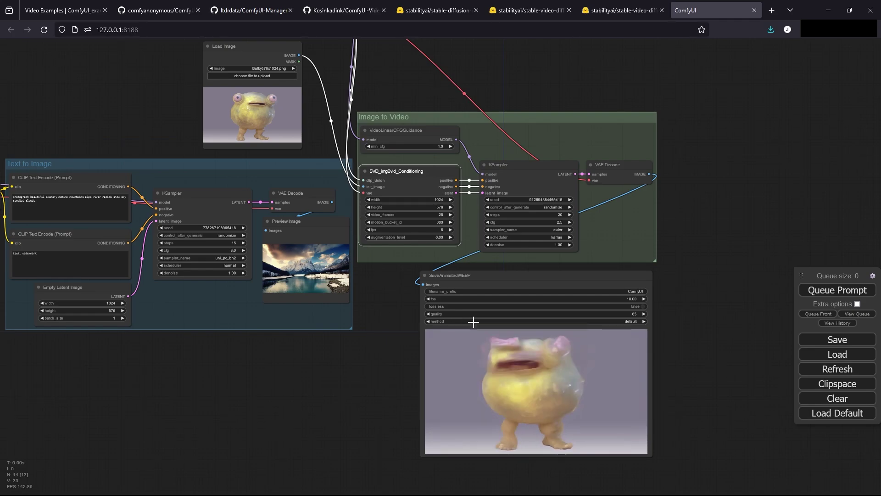
Download install-manager-for-portable-version.bat from the portable installation section of the ltdrdata/ComfyUI-Manager GitHub readme.
left_click(264, 14)
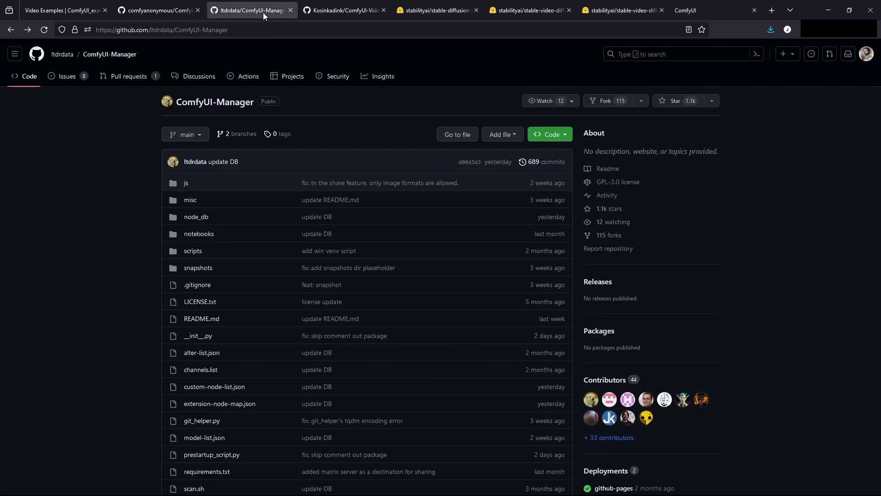
scroll(120, 263, "down", 10)
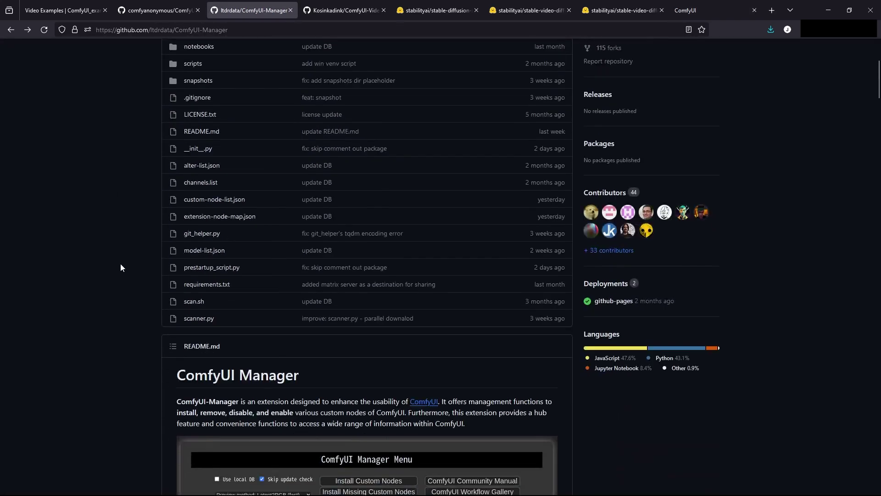
scroll(120, 274, "down", 6)
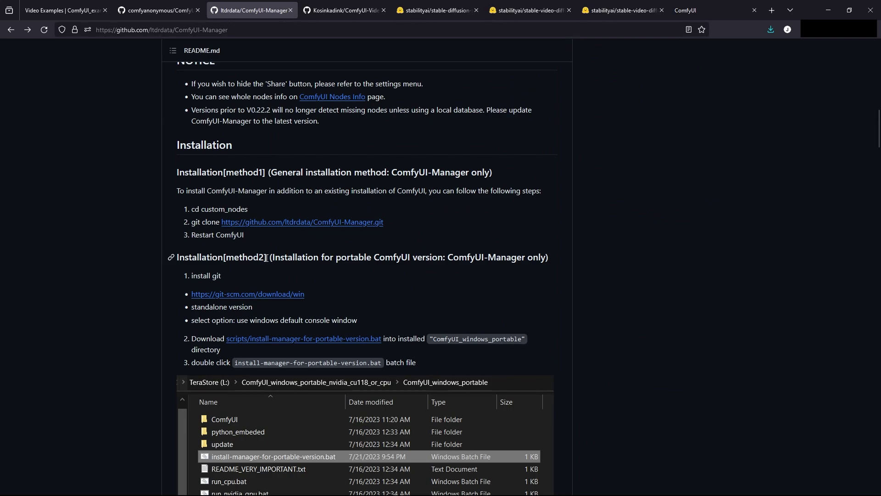
right_click(341, 342)
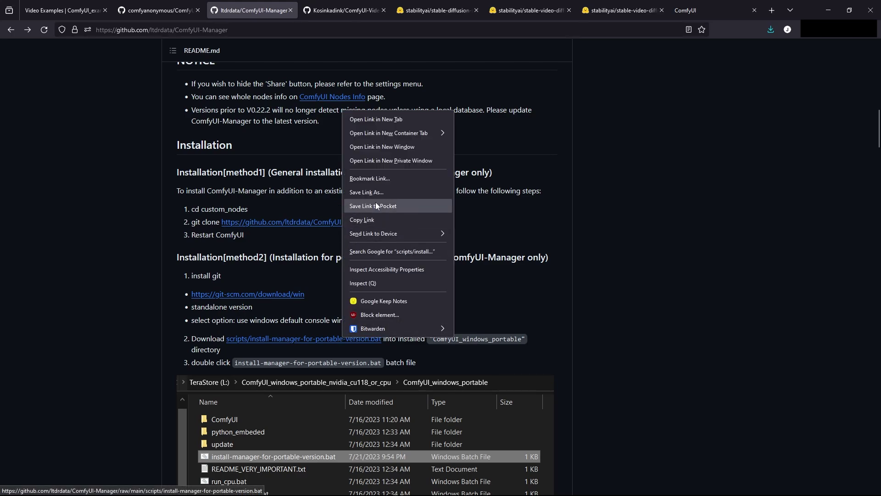
left_click(400, 194)
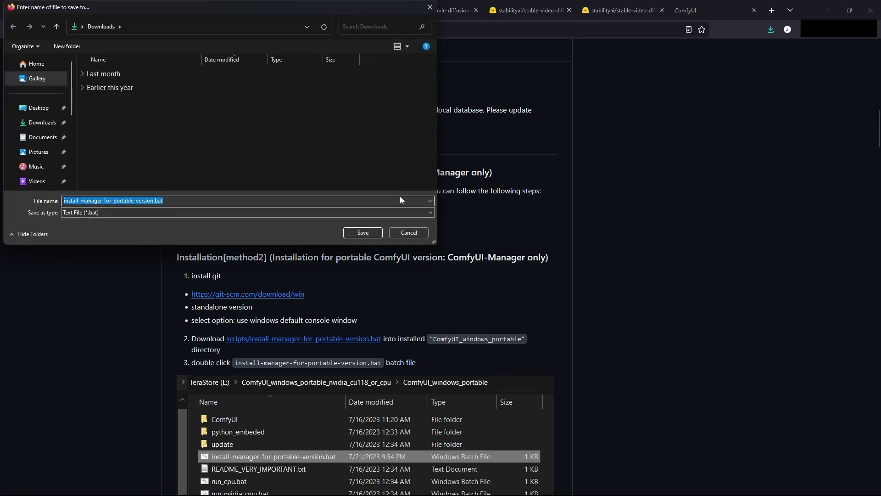
left_click(371, 235)
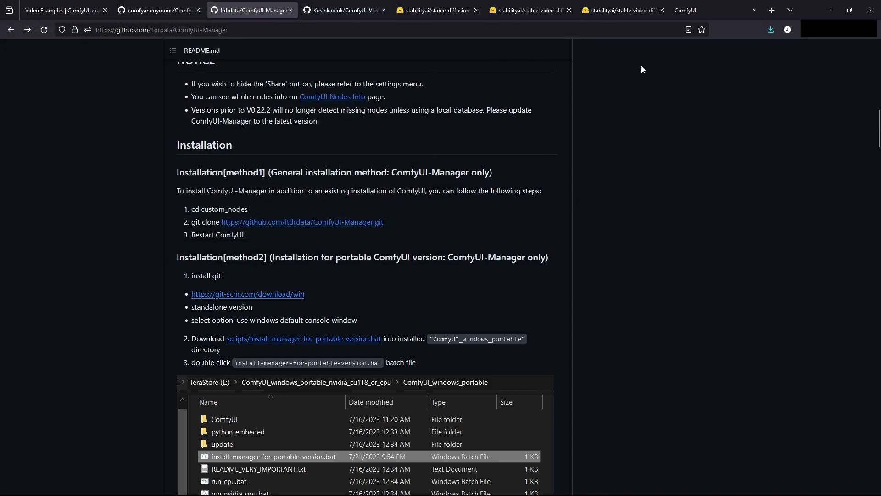
Close the ComfyUI browser page and shut down its running server console.
left_click(707, 11)
left_click(754, 11)
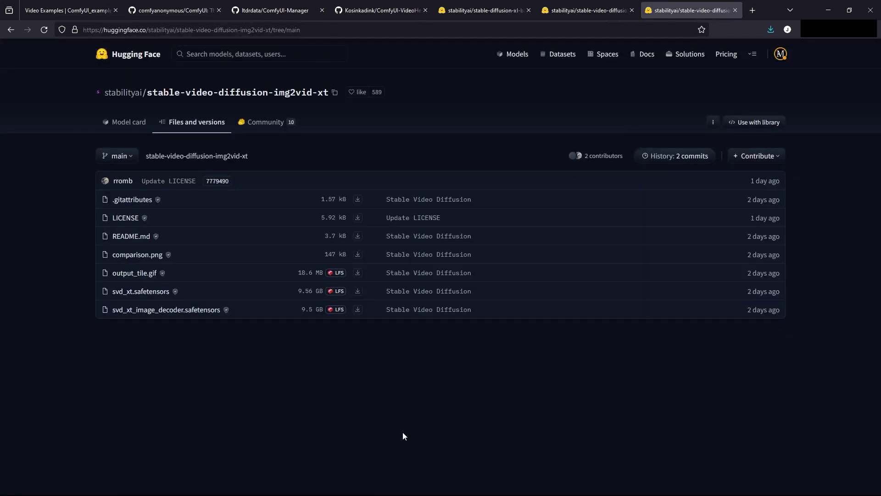
key("alt+Tab")
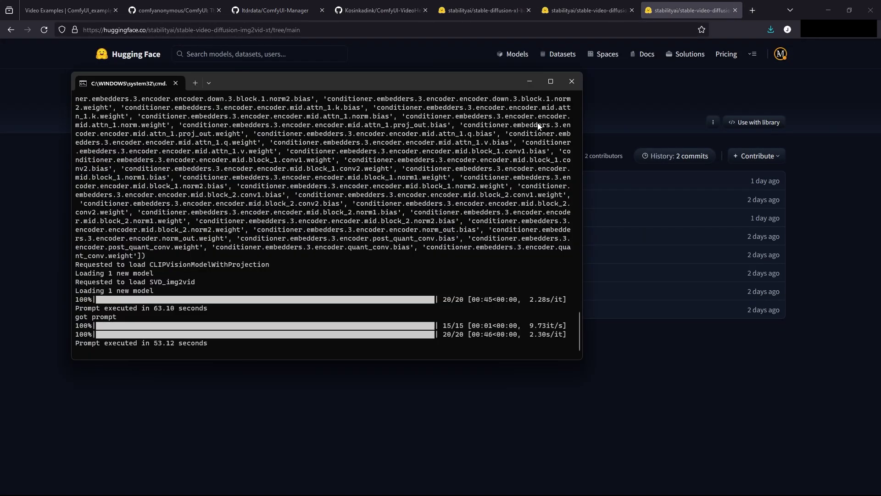
left_click(572, 82)
Place install-manager-for-portable-version.bat in the ComfyUI_windows_portable folder, run it, and restart ComfyUI with run_nvidia_gpu.bat.
key("alt+Tab")
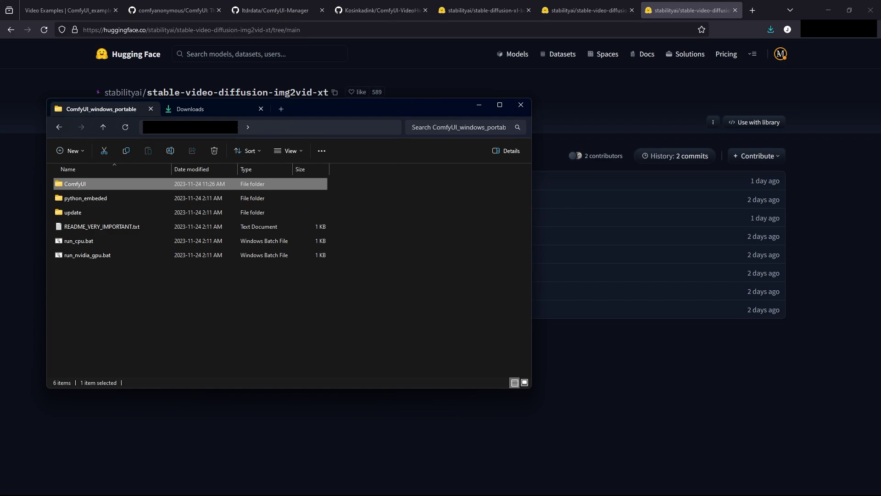
left_click_drag(559, 256, 192, 324)
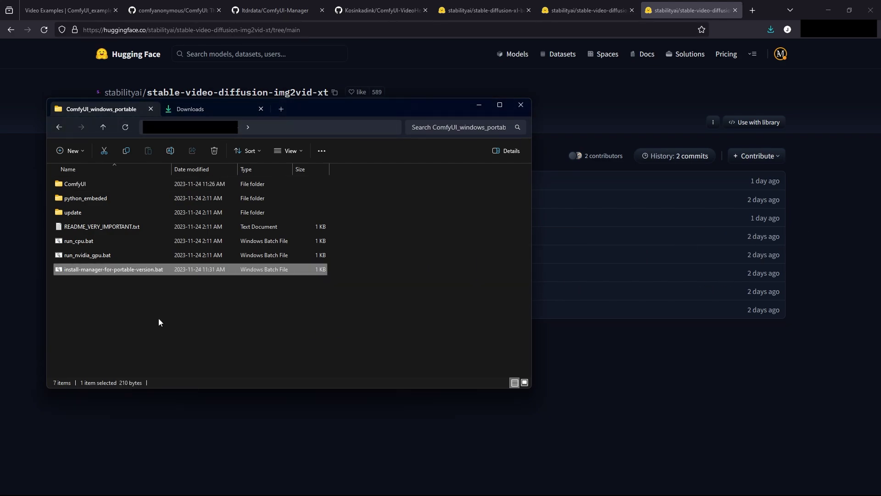
double_click(93, 270)
double_click(115, 254)
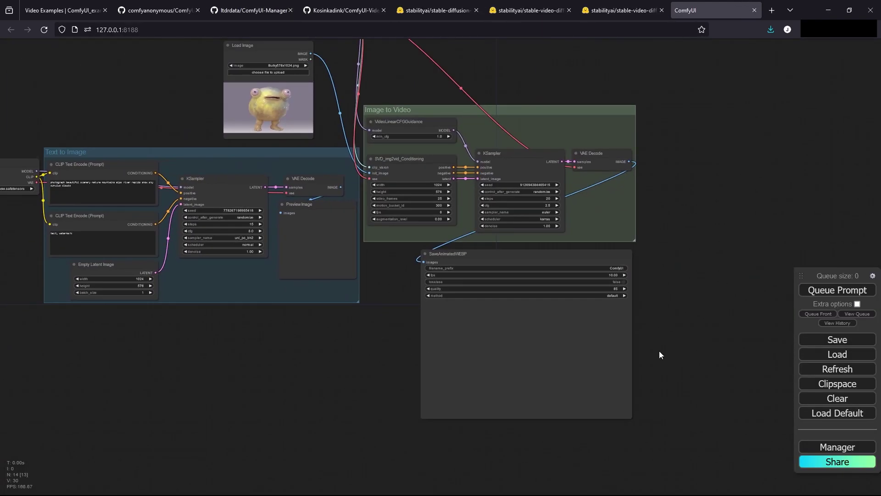
Search the installable custom nodes in ComfyUI Manager for "vhs".
left_click(810, 446)
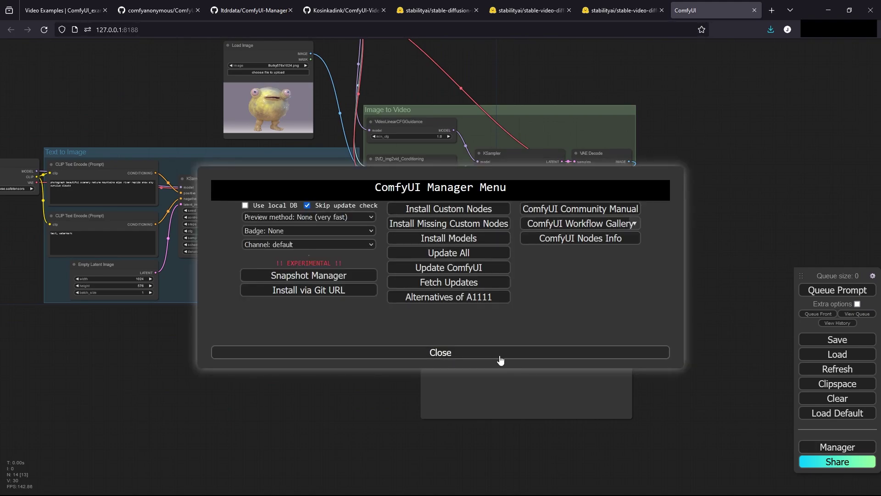
left_click(450, 210)
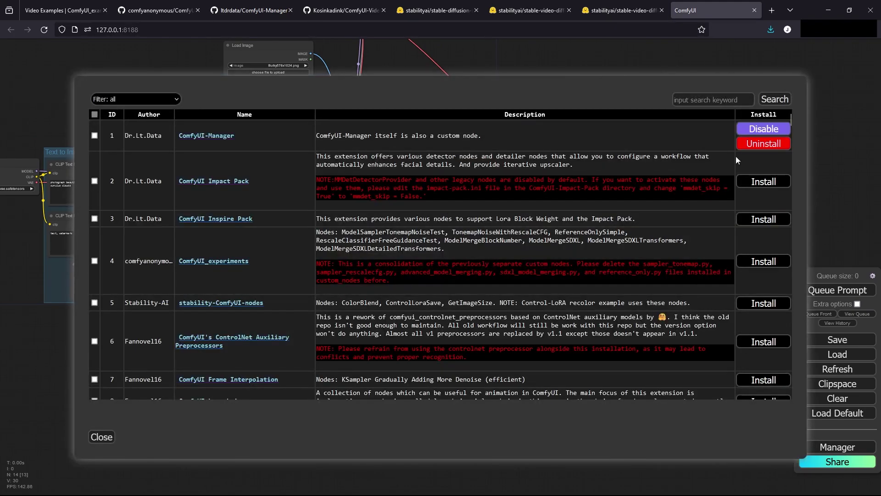
left_click(719, 100)
type("vhs")
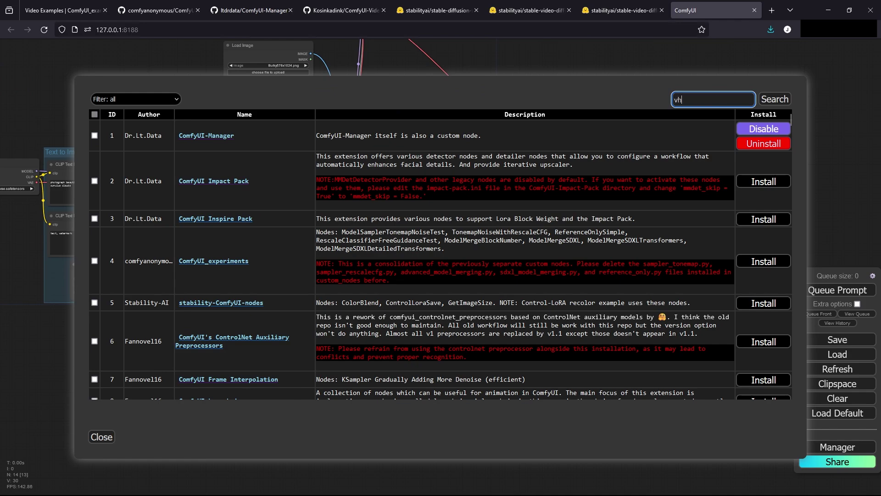
key("Return")
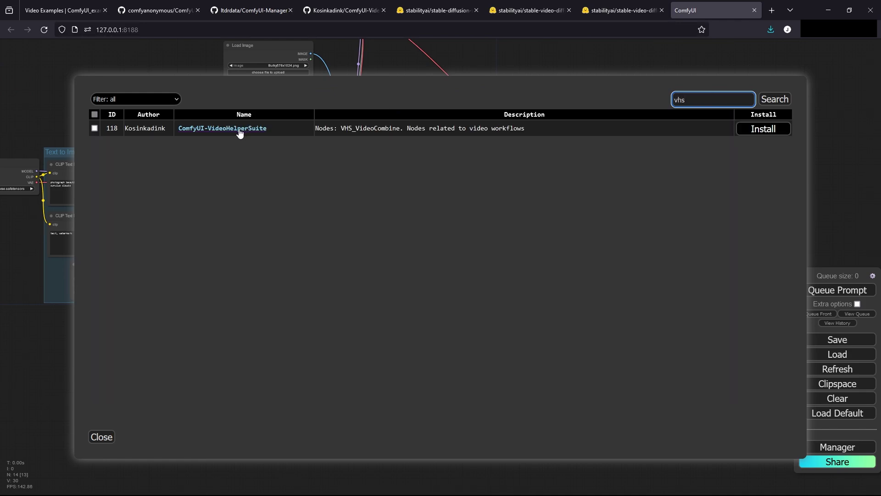
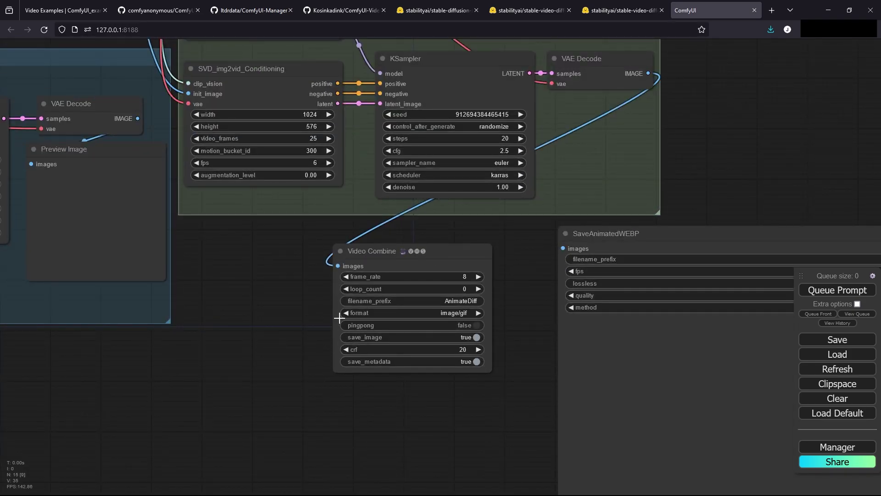
Set the Video Combine node's format to video/h264-mp4 and its filename_prefix to SVDXT.
left_click(431, 312)
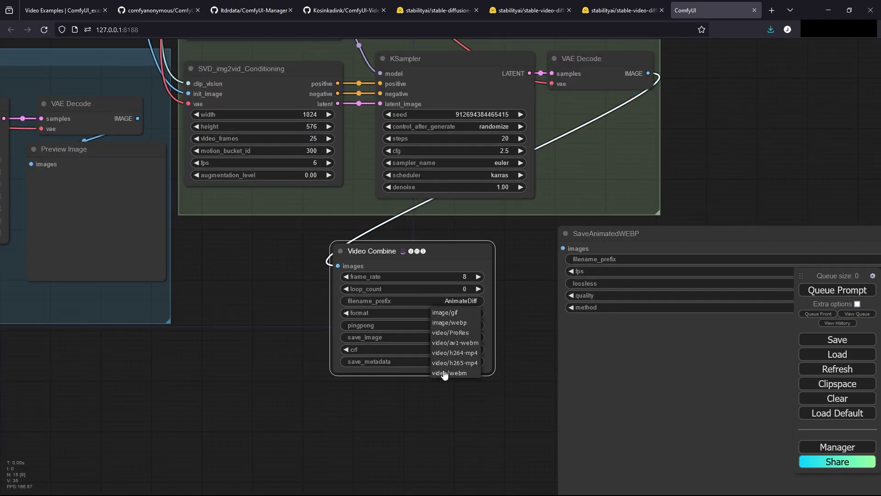
left_click(454, 312)
left_click(466, 312)
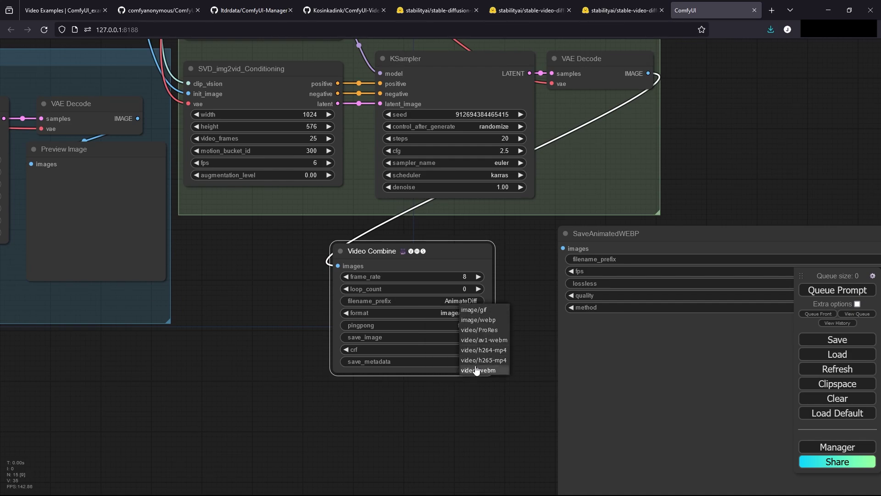
left_click(476, 350)
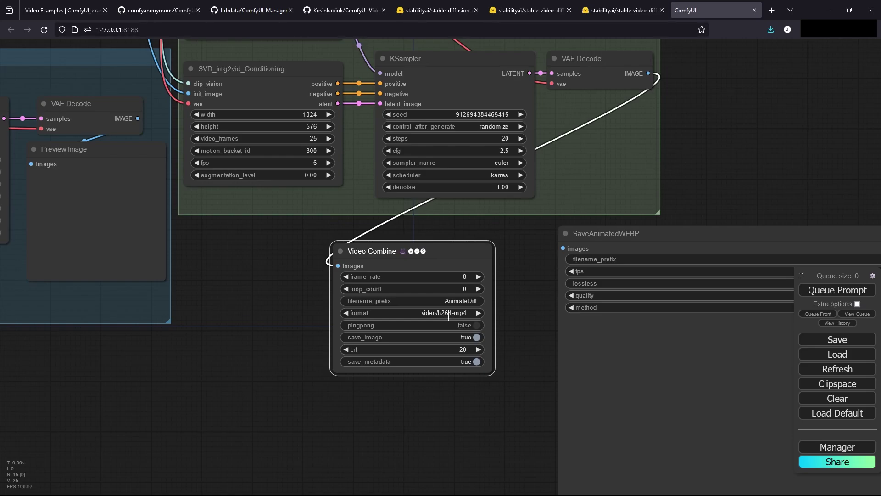
left_click(452, 301)
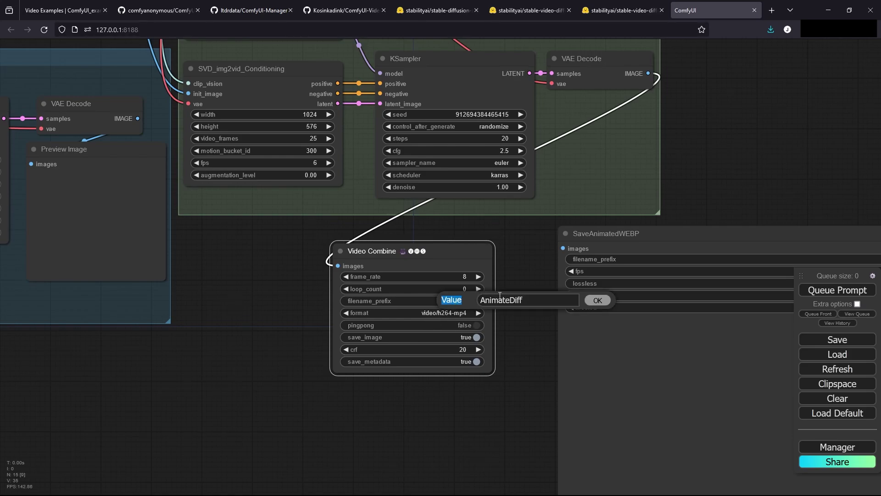
type("SVDXT")
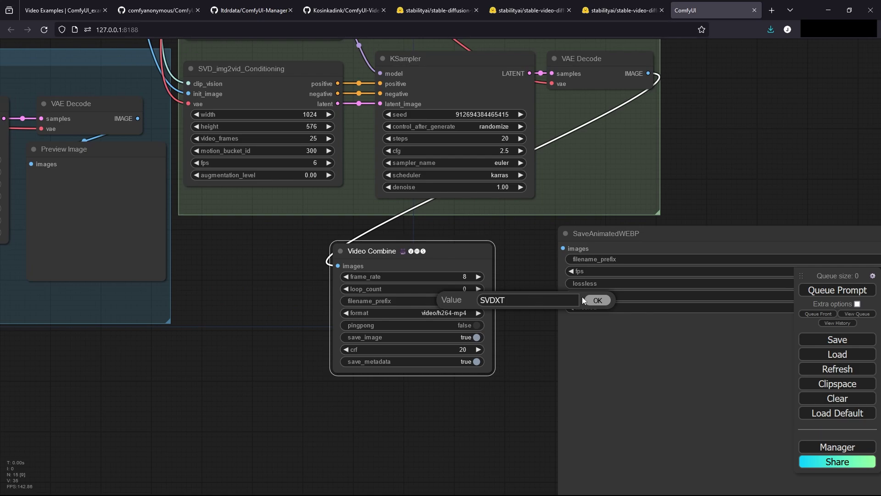
left_click(584, 300)
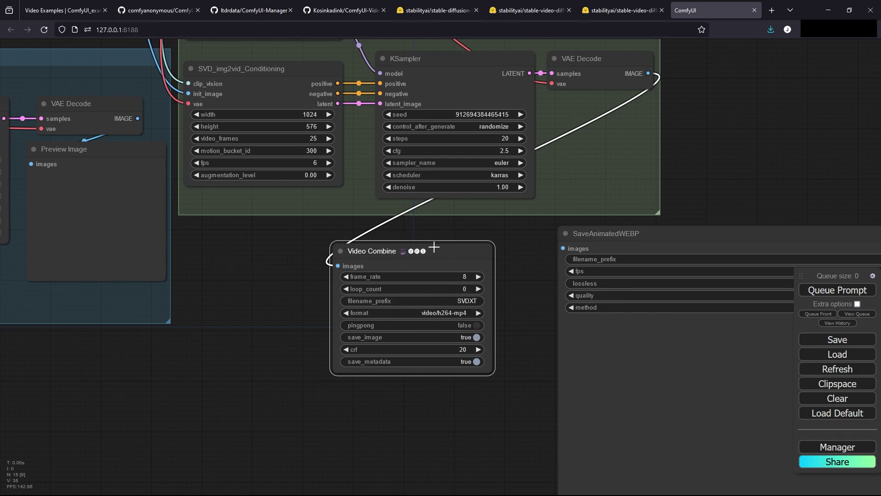
Move the Video Combine node further left below the Image to Video group and set its frame_rate to 12.
left_click_drag(434, 248, 351, 267)
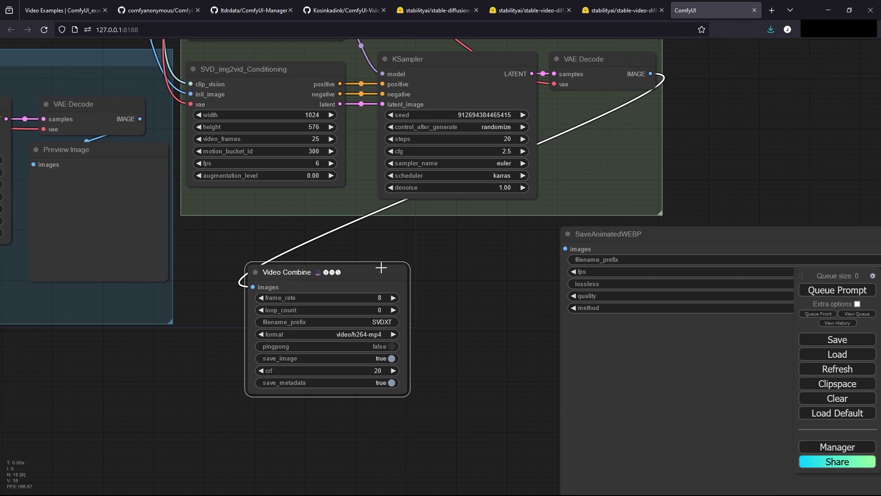
left_click_drag(407, 297, 534, 353)
left_click(501, 354)
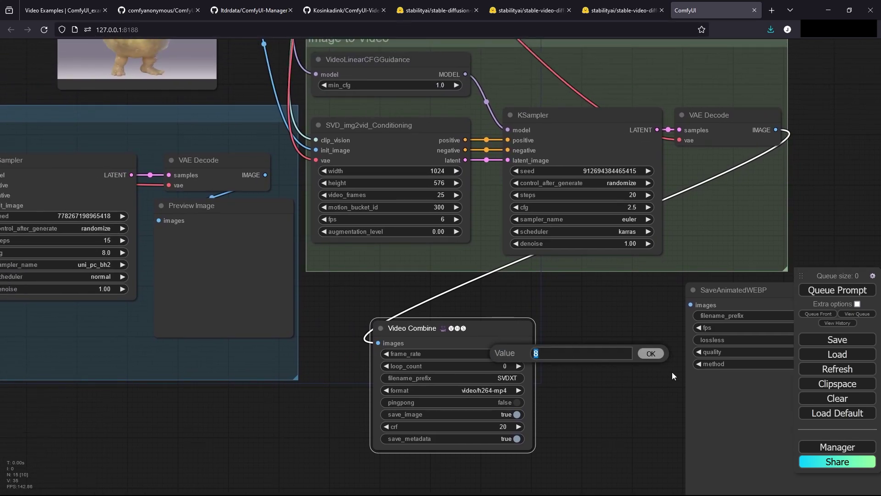
type("12")
left_click(649, 354)
Set motion_bucket_id to 100 in the SVD_img2vid_Conditioning node and generate the video.
scroll(539, 437, "down", 3)
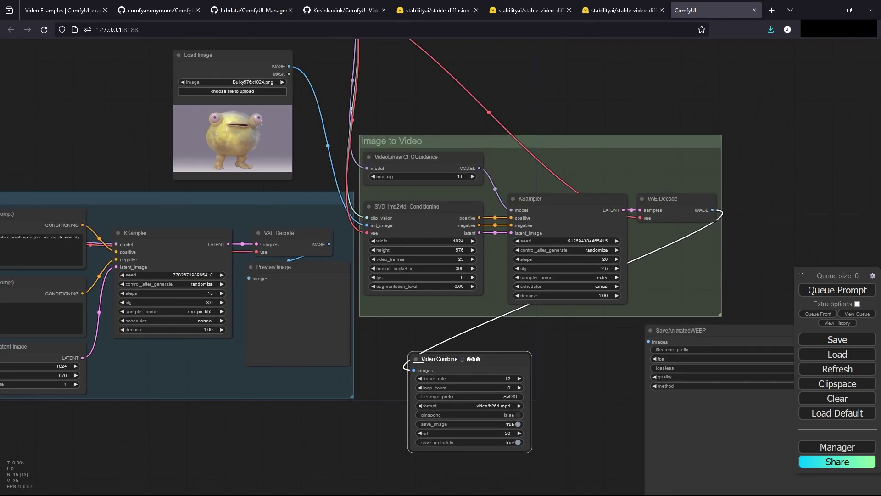
left_click_drag(291, 133, 307, 157)
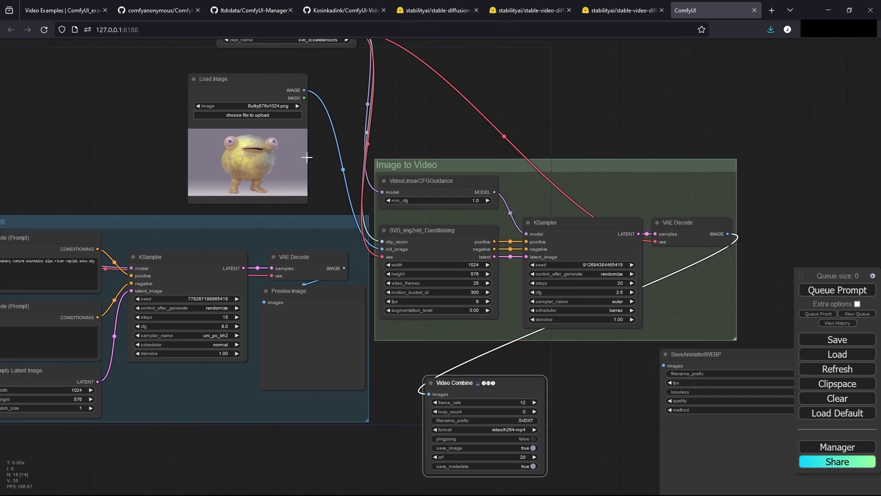
left_click(472, 296)
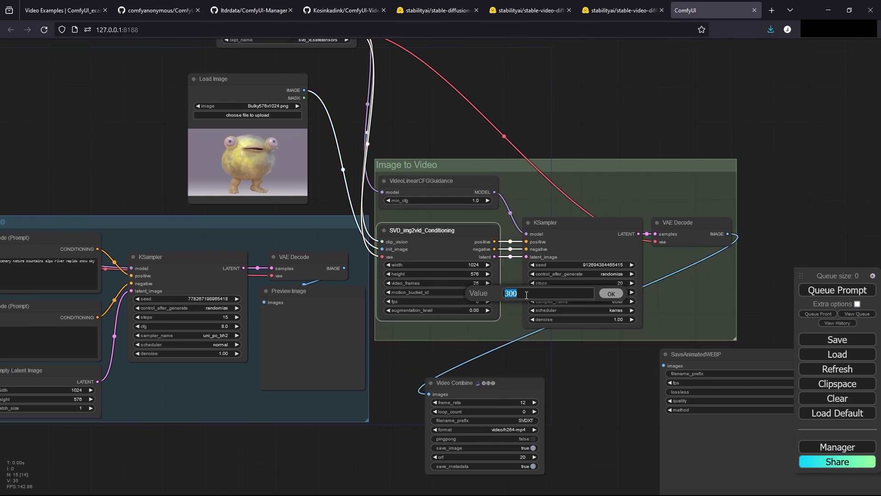
type("100")
left_click(610, 293)
left_click_drag(606, 357, 611, 334)
scroll(566, 343, "down", 2)
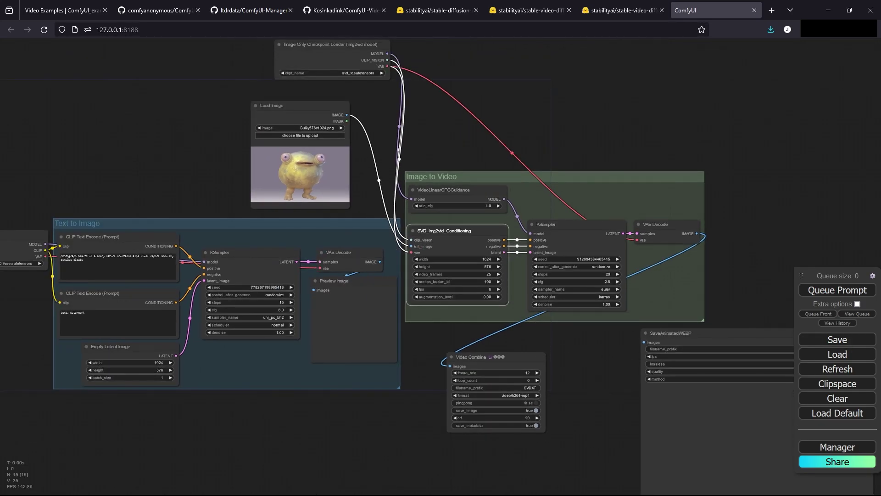
left_click(849, 293)
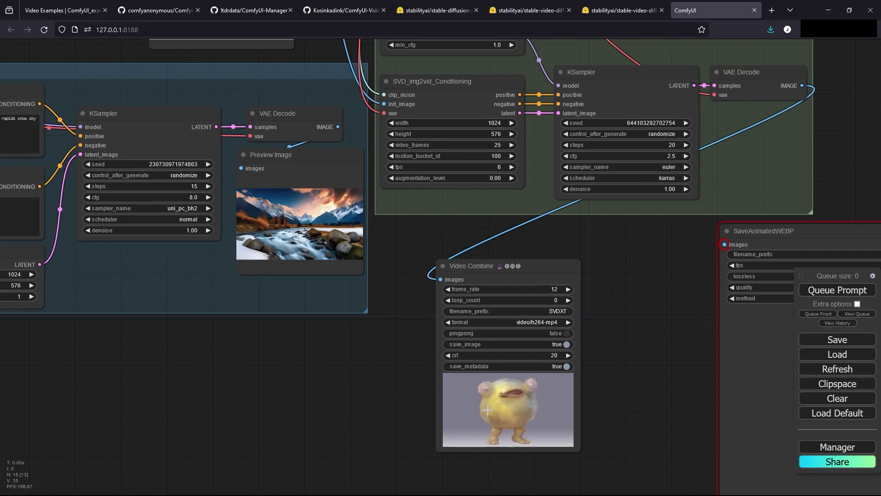
Open the output folder inside the ComfyUI folder and play SVDXT_00001.mp4.
key("alt+Tab")
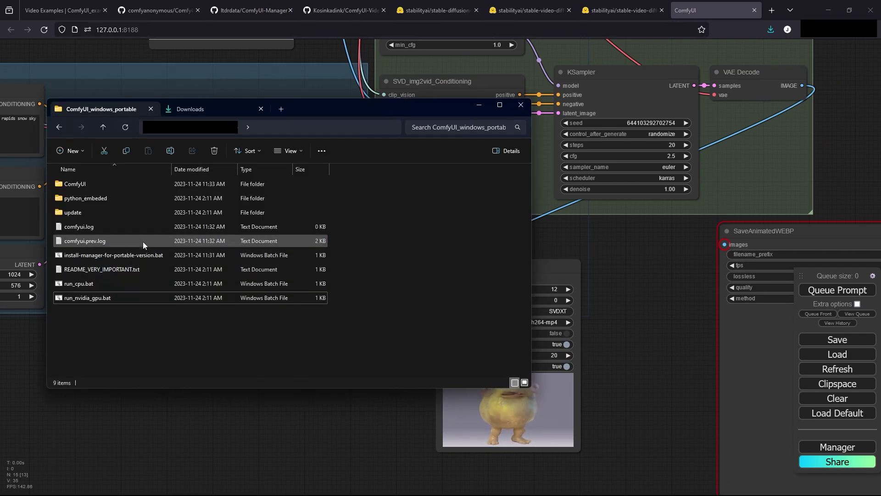
double_click(131, 186)
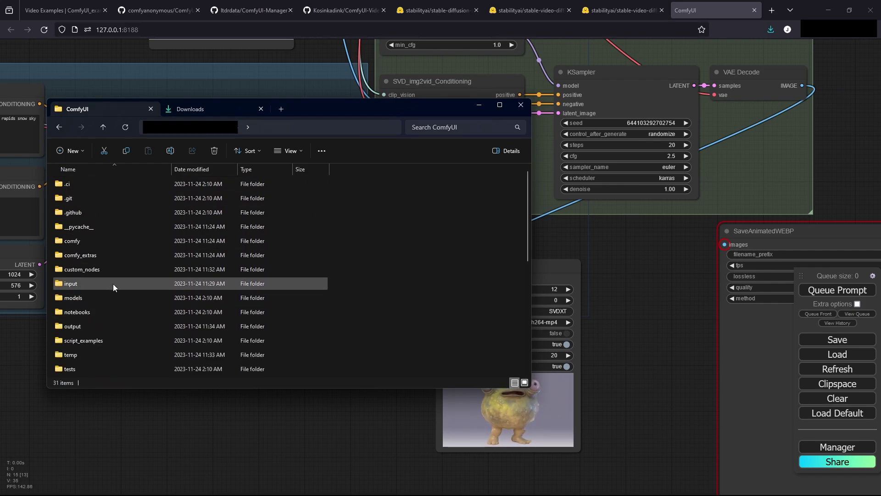
double_click(99, 326)
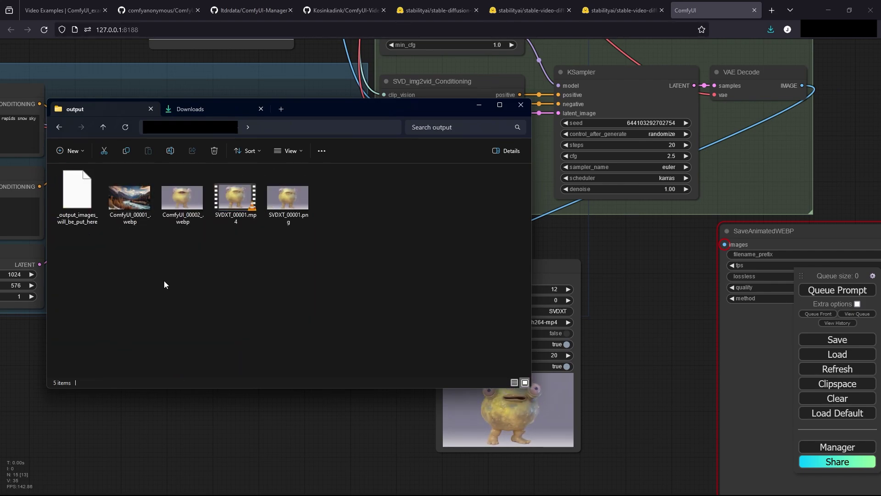
left_click(235, 202)
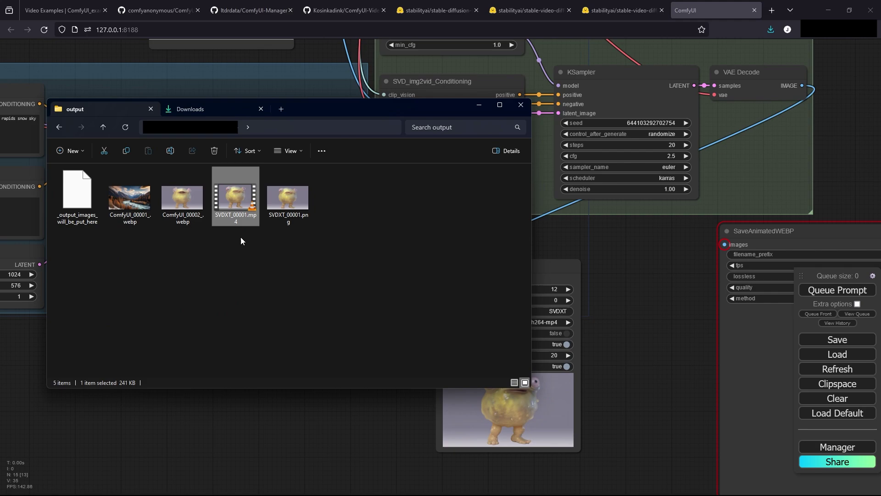
double_click(244, 212)
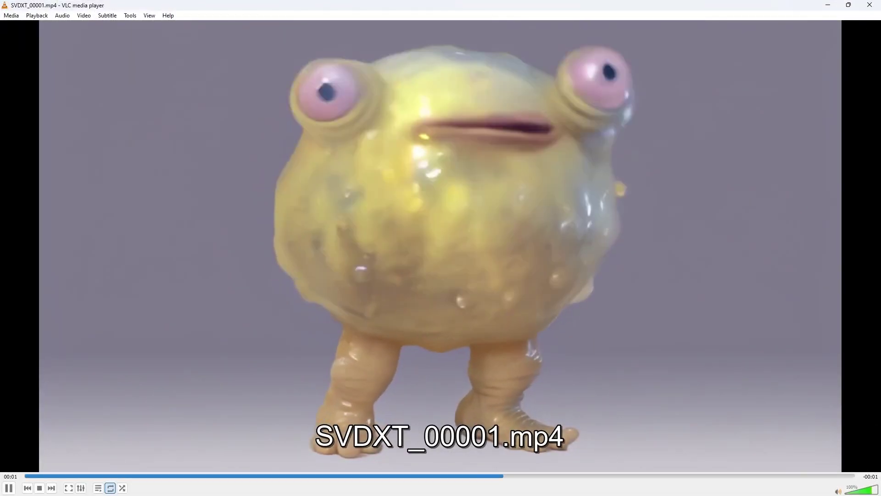